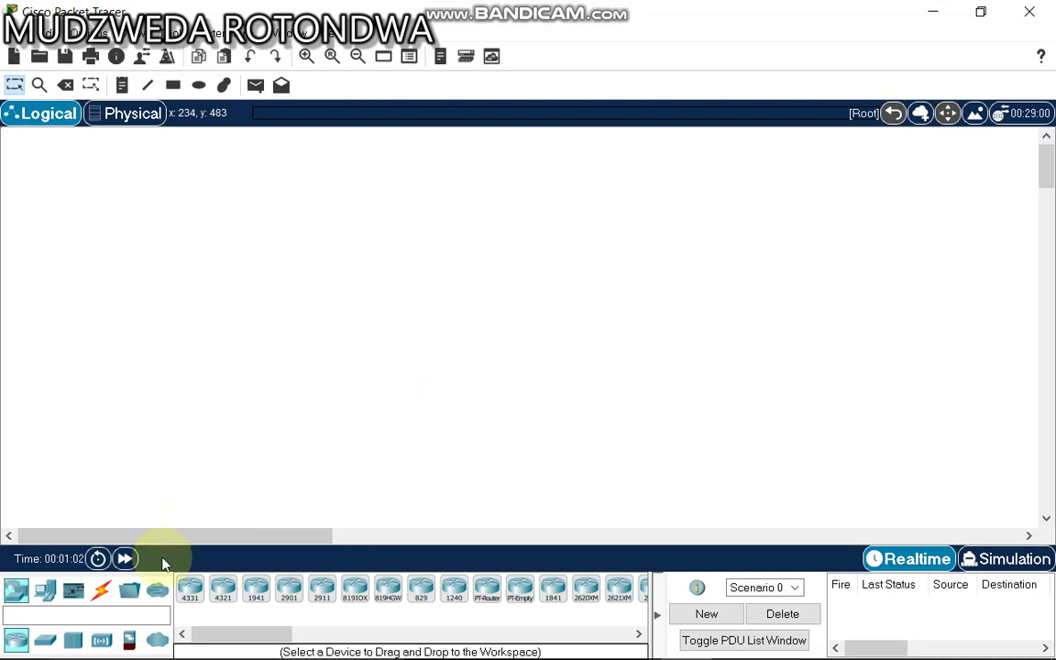
Step: Place a PT-Repeater in the upper part of the empty logical workspace
click(74, 644)
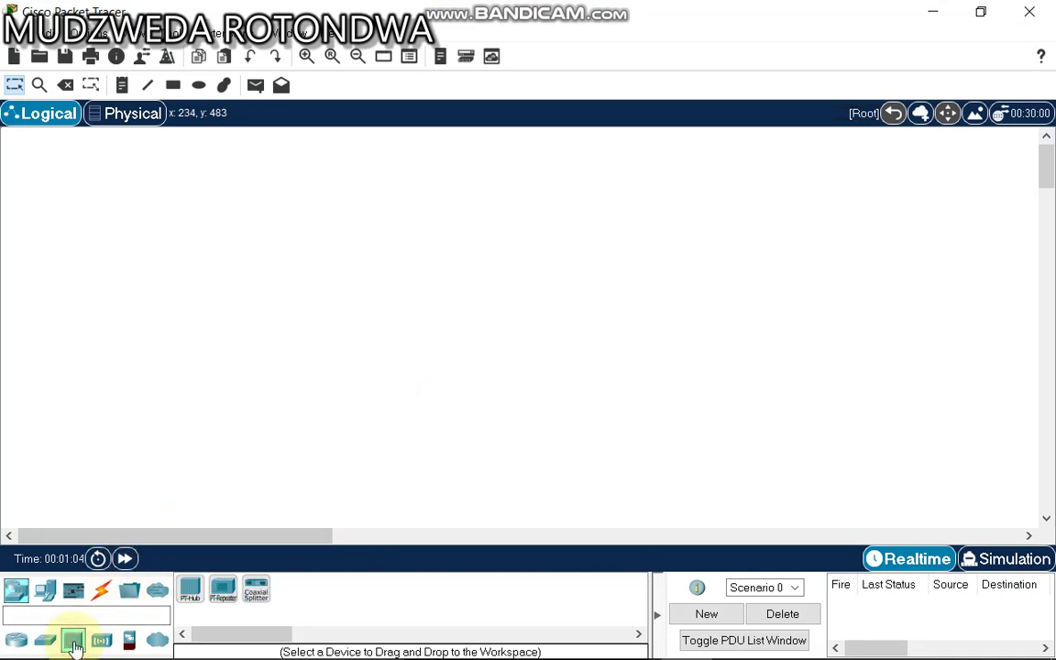
click(224, 592)
click(383, 184)
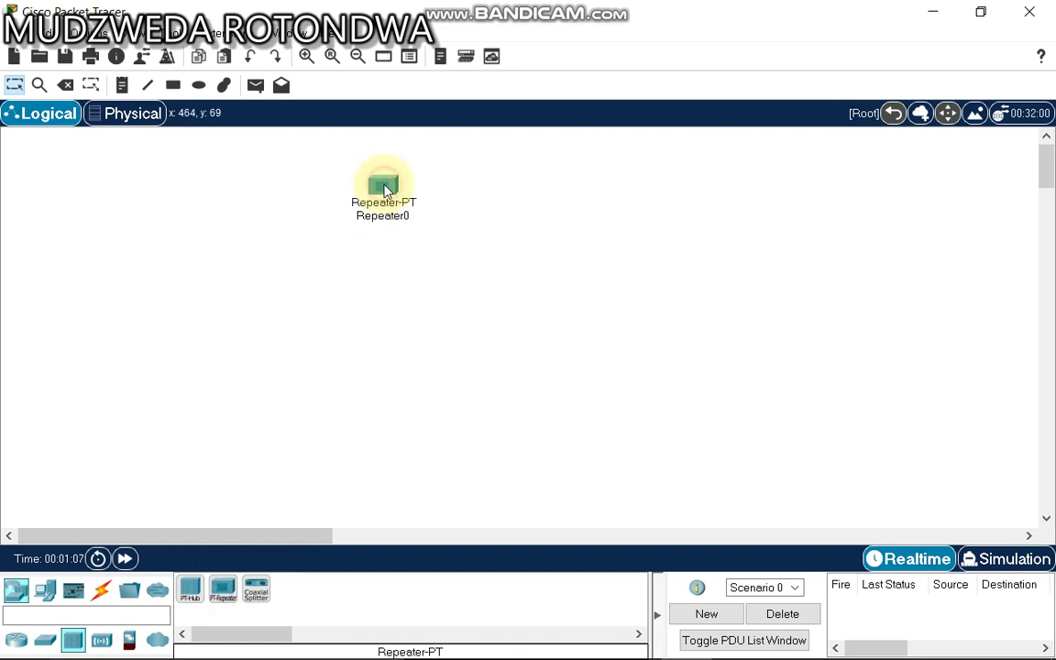
Step: Place two 2960 switches below the repeater, one on each side of it
click(45, 641)
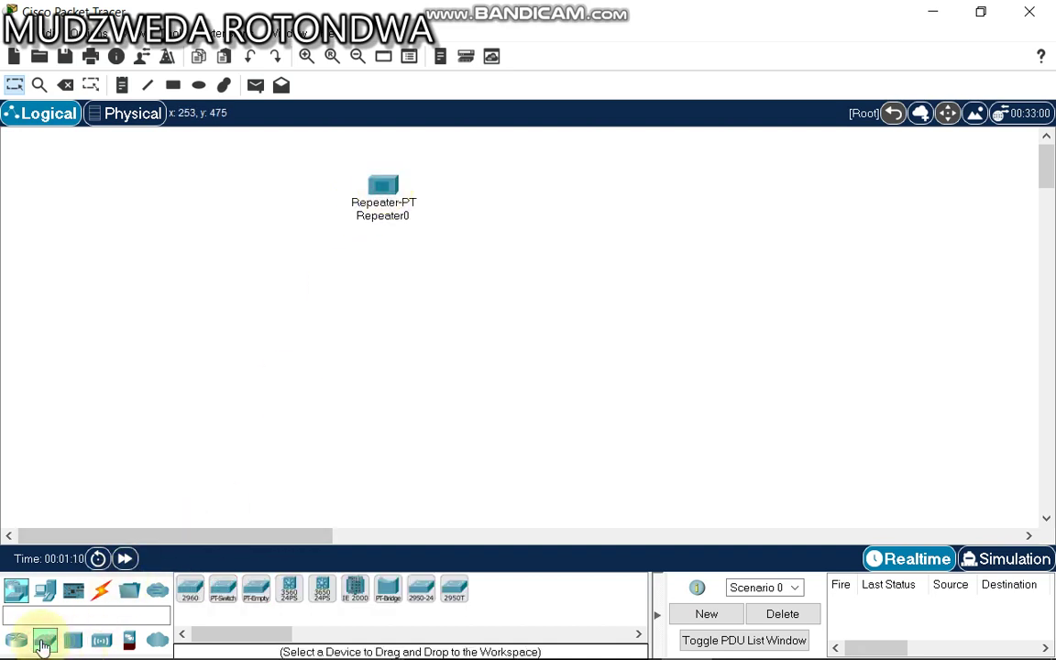
click(188, 591)
click(204, 296)
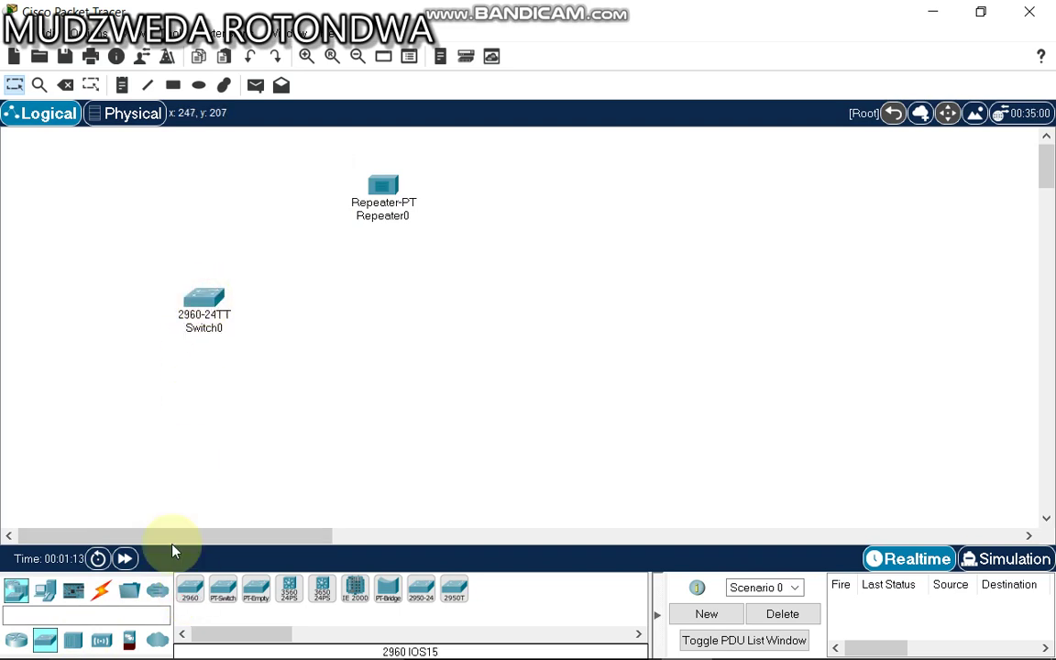
click(188, 591)
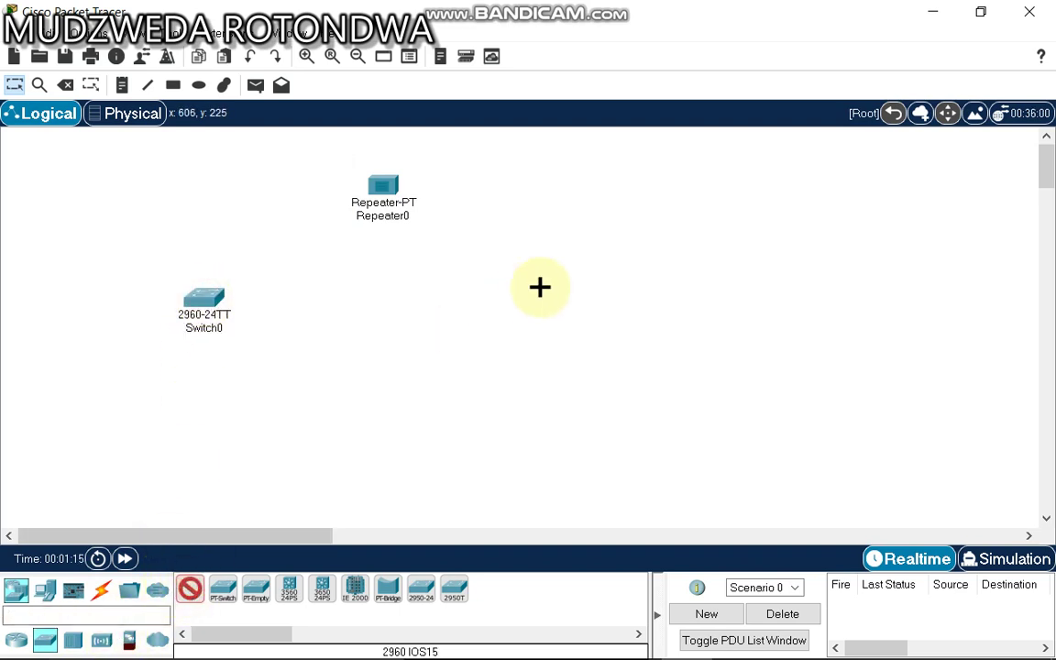
click(544, 291)
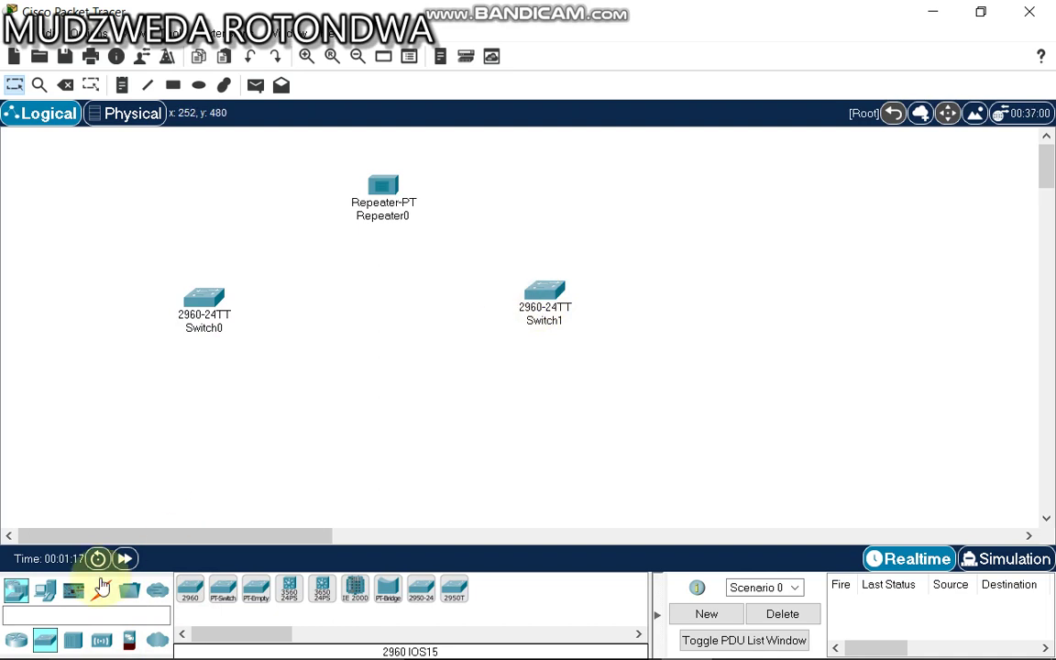
Step: Place four PCs in a row below the switches, two under each switch
click(46, 592)
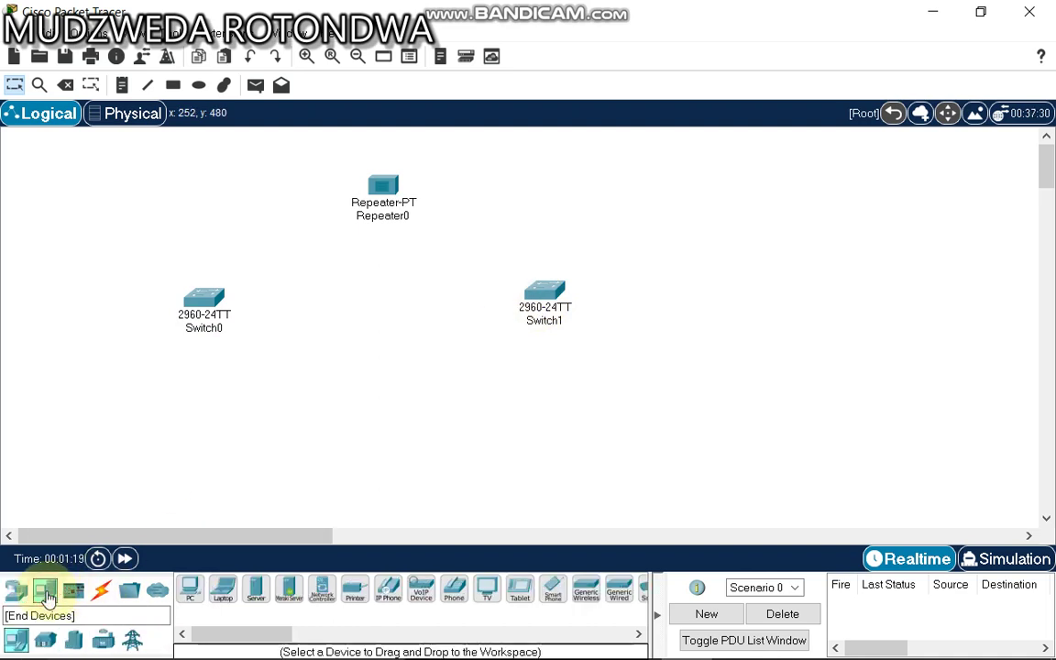
click(190, 591)
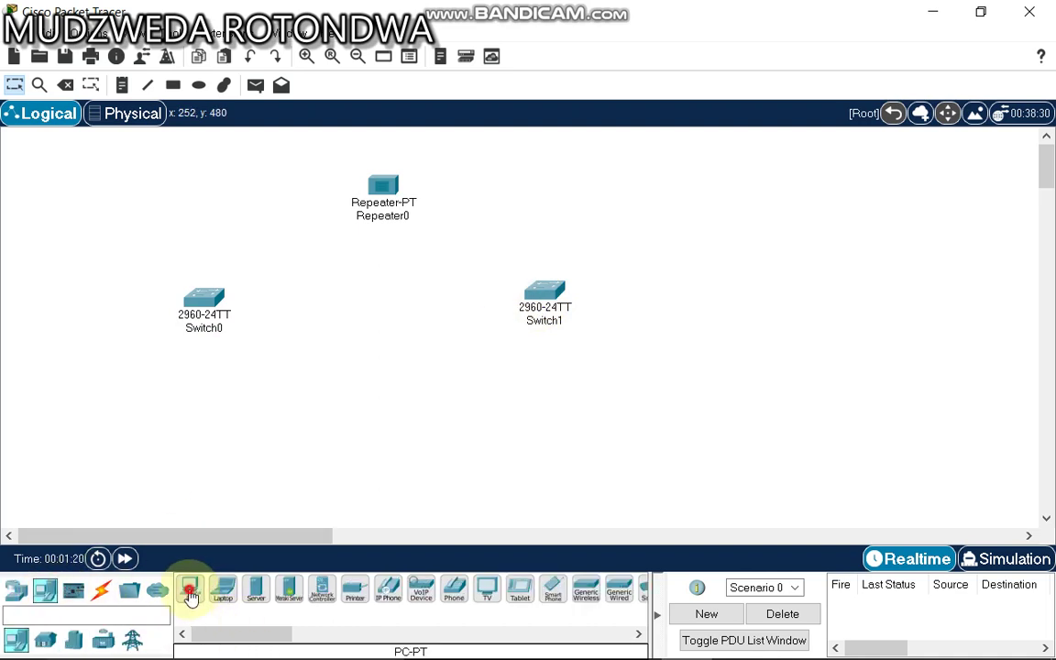
click(94, 394)
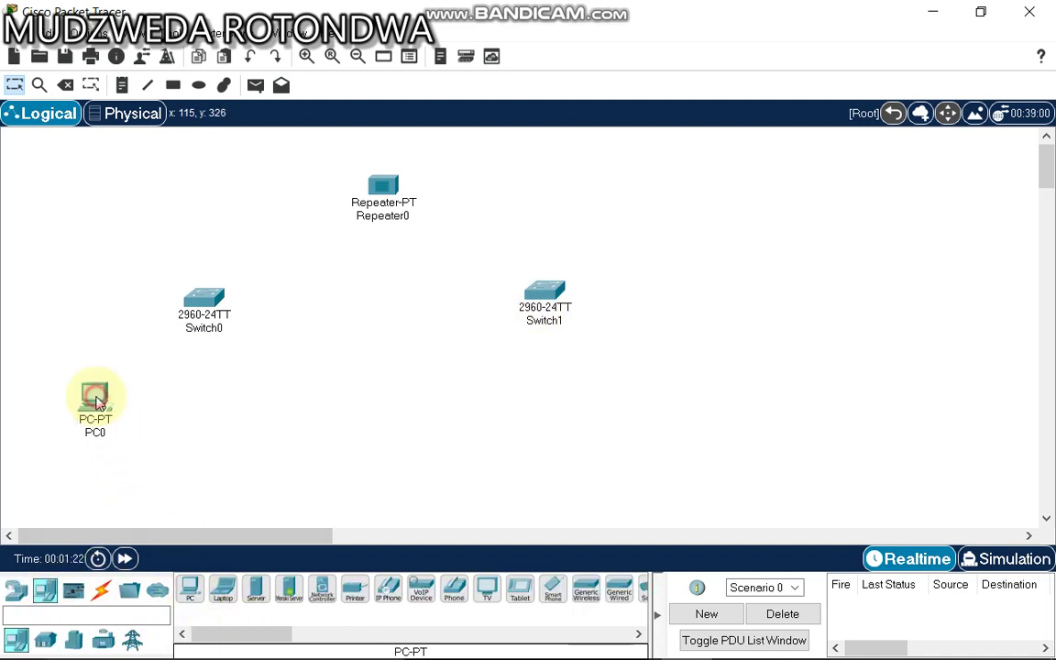
click(190, 591)
click(253, 402)
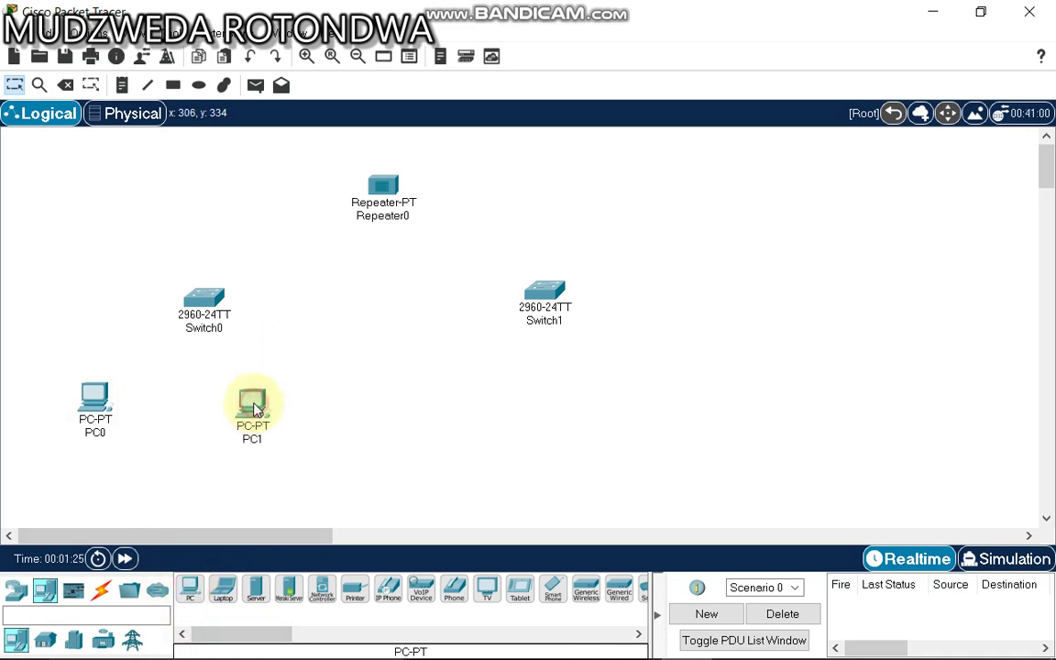
click(193, 592)
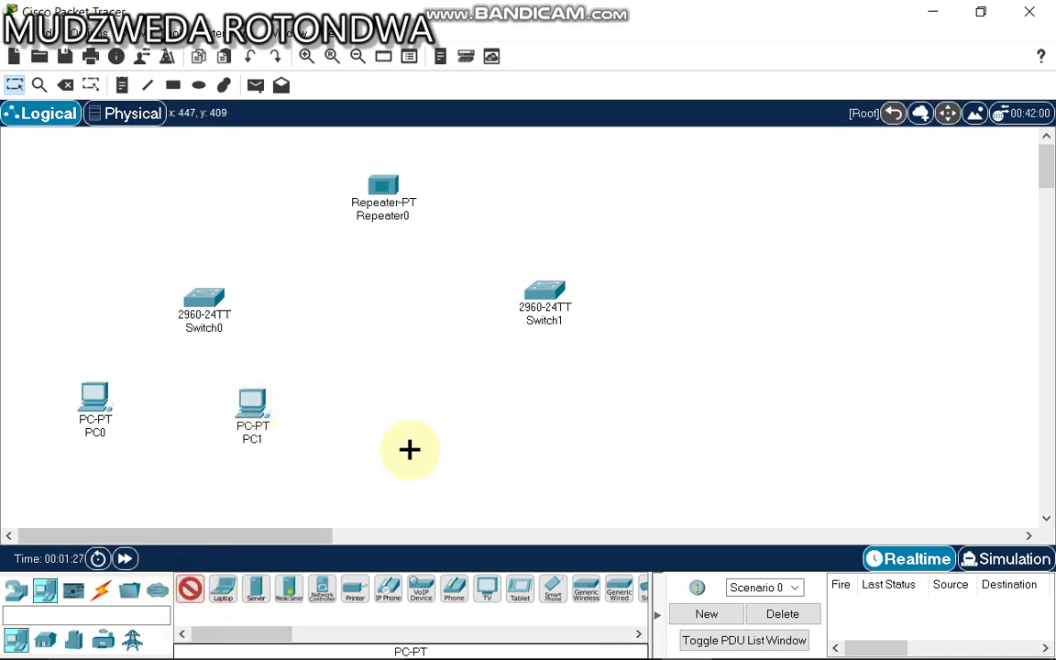
click(447, 394)
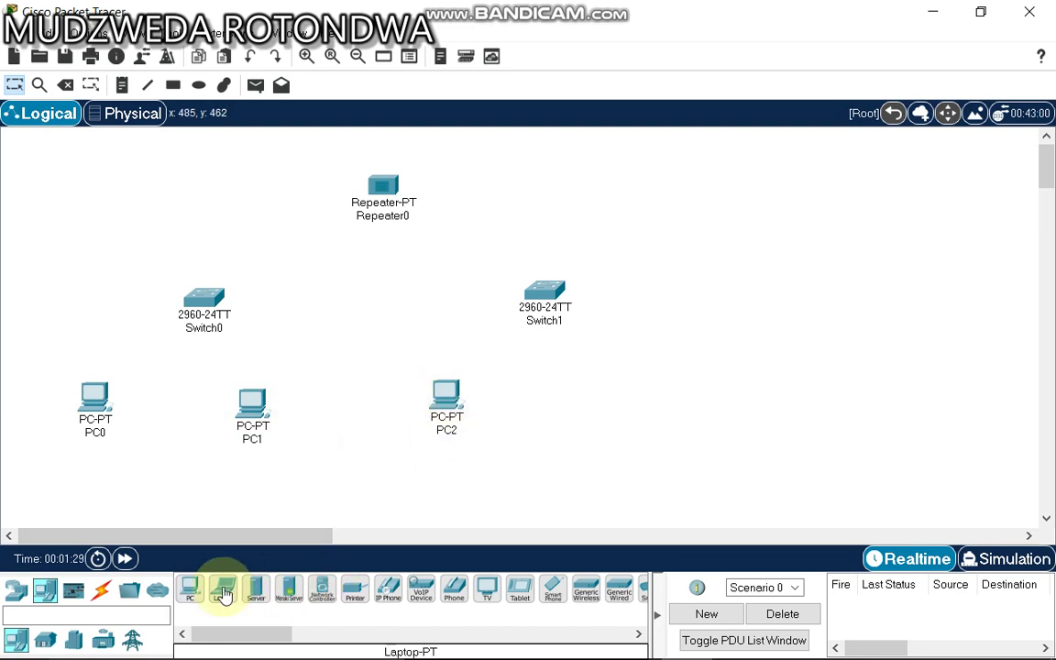
click(190, 591)
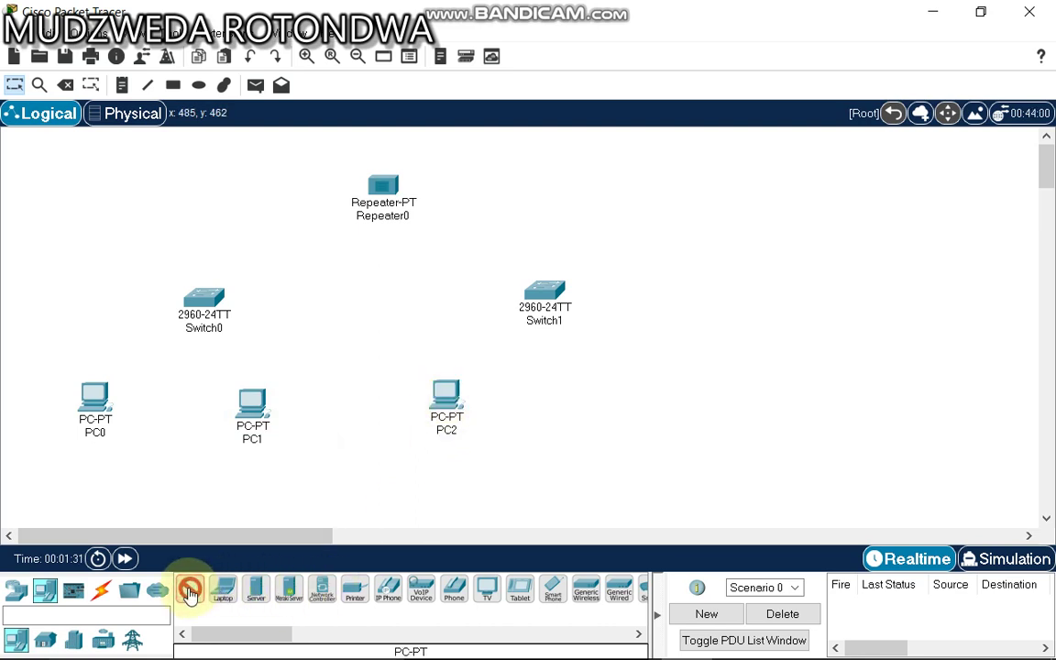
click(664, 392)
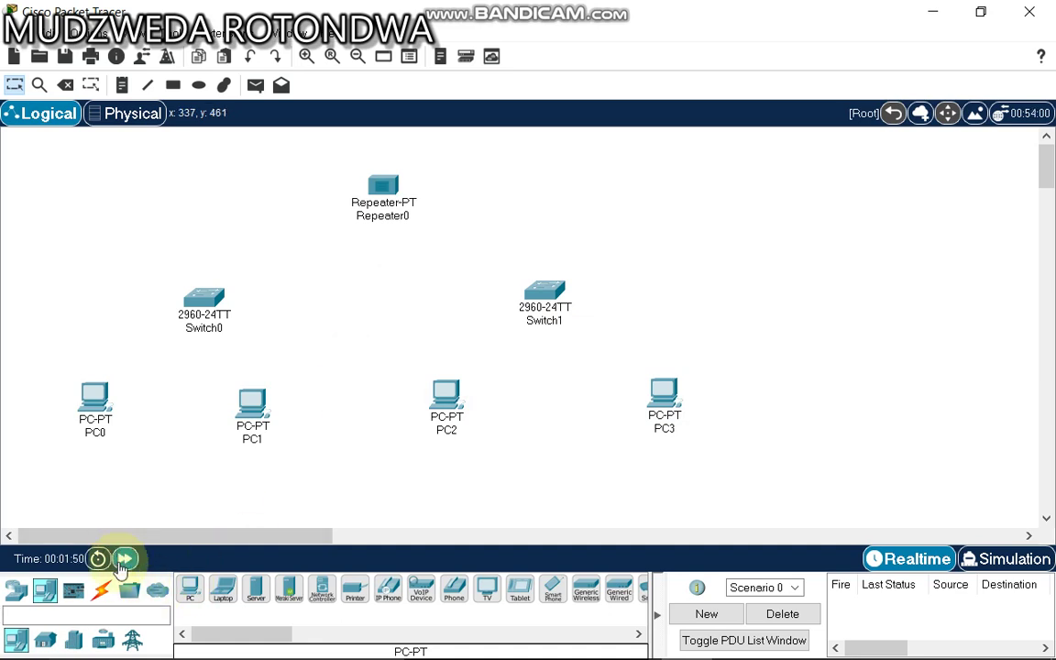
Step: Connect PC0's FastEthernet0 port to Switch0's GigabitEthernet0/1 port with a copper straight-through cable
click(101, 591)
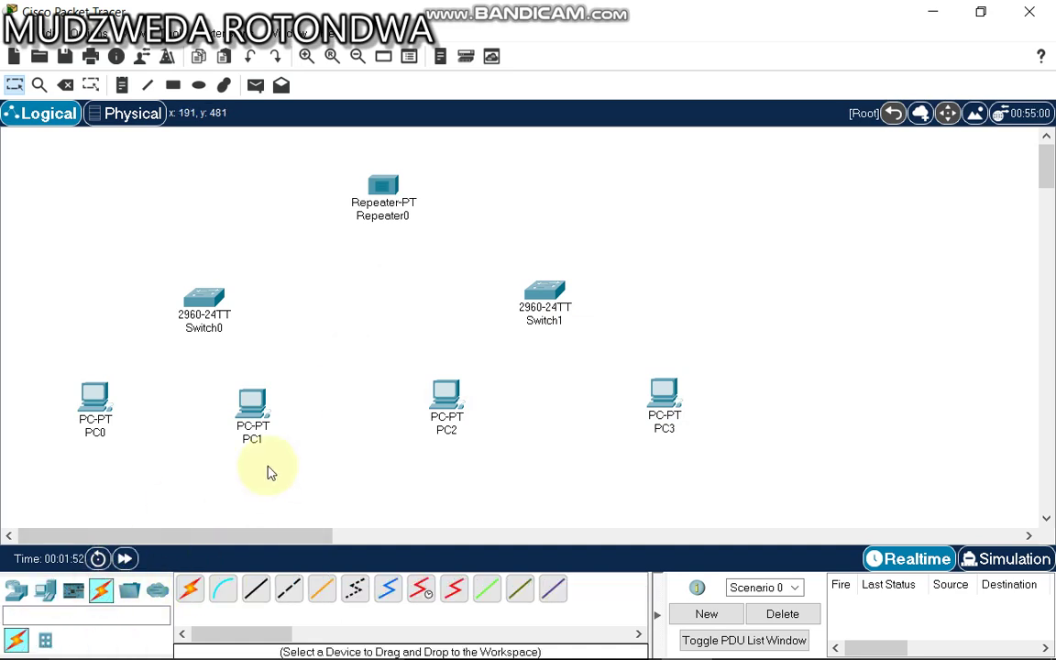
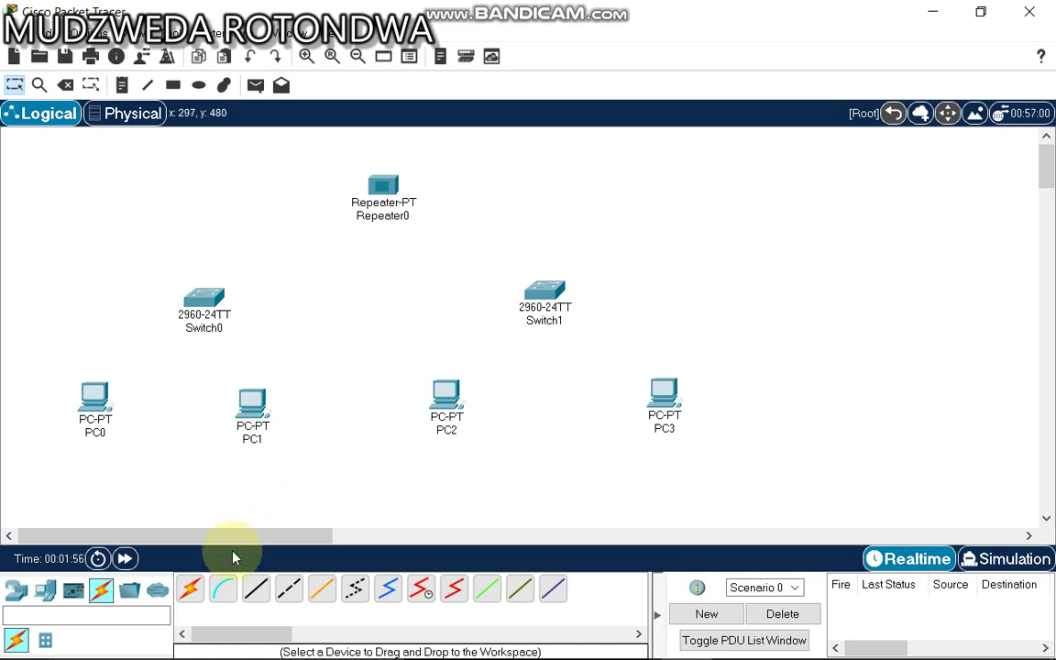
click(256, 587)
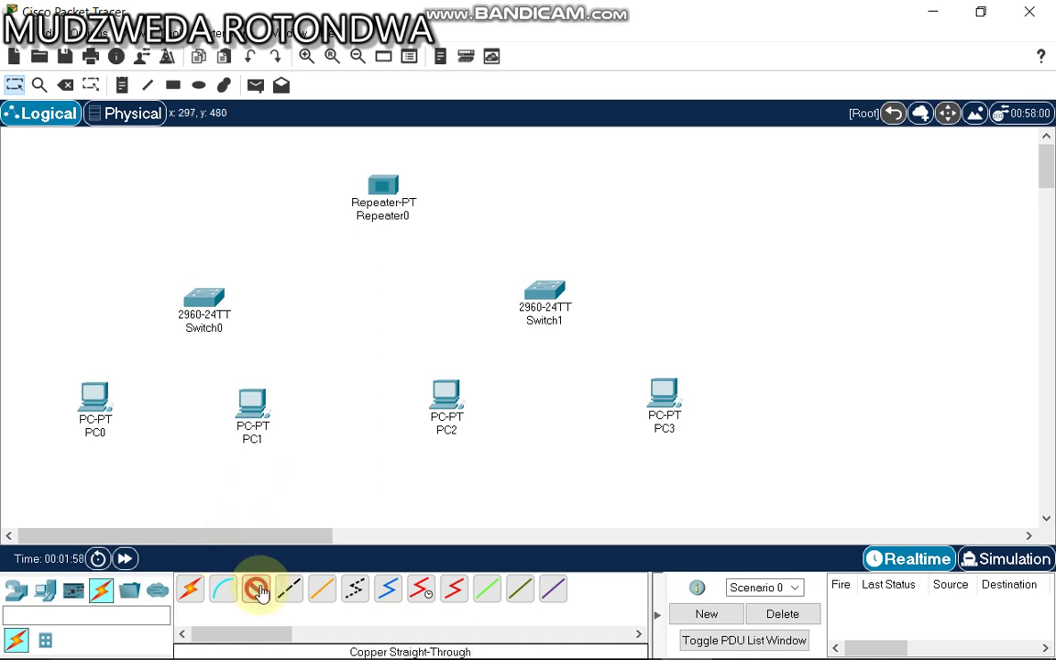
click(96, 401)
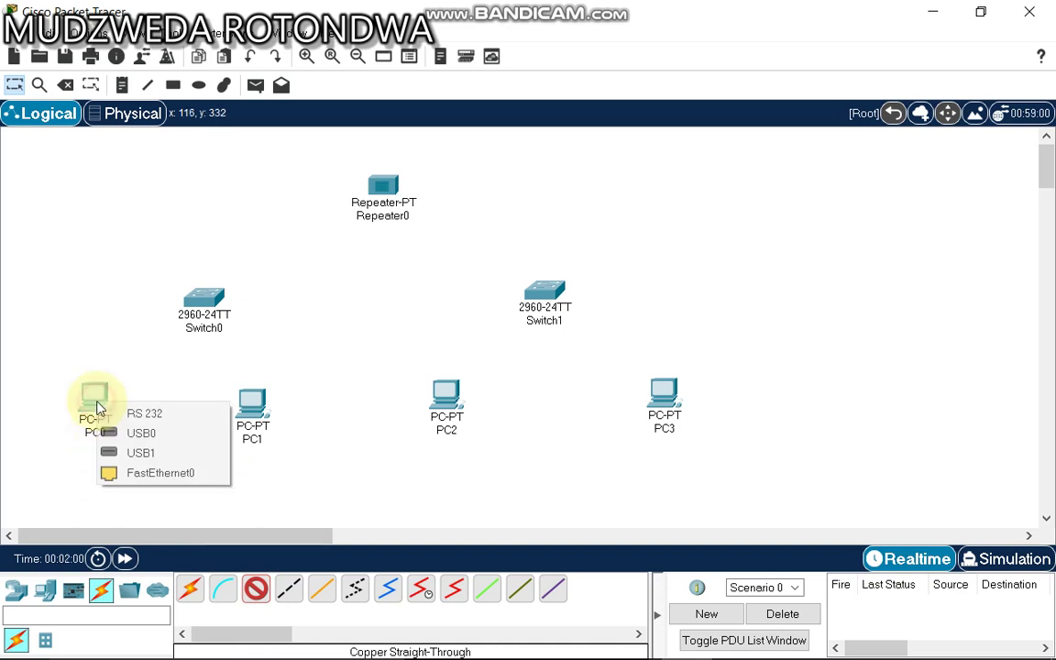
click(165, 473)
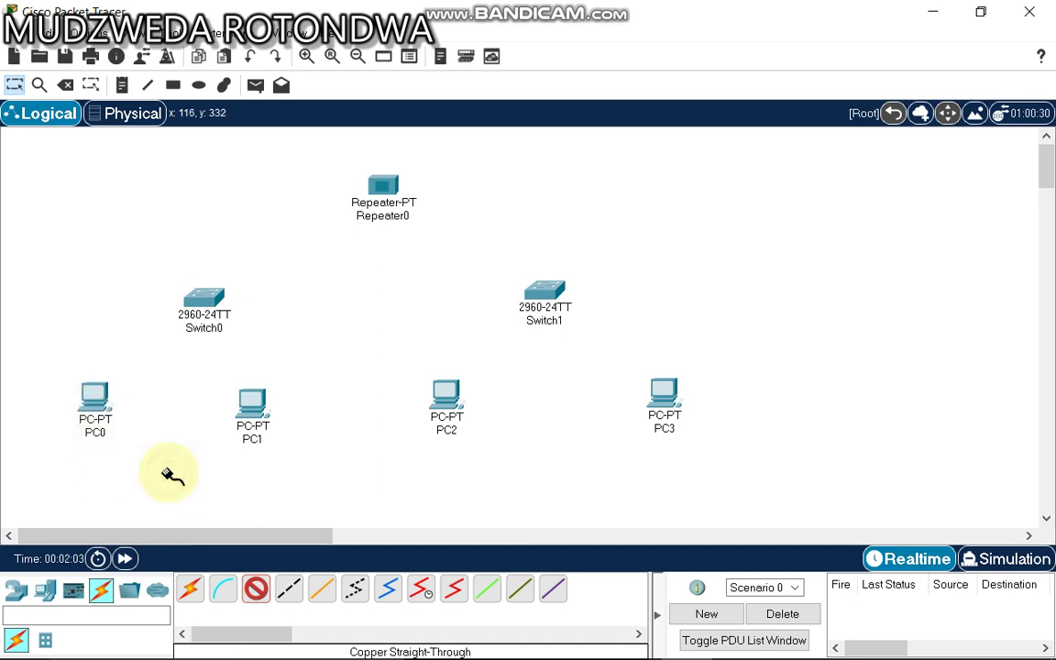
click(207, 303)
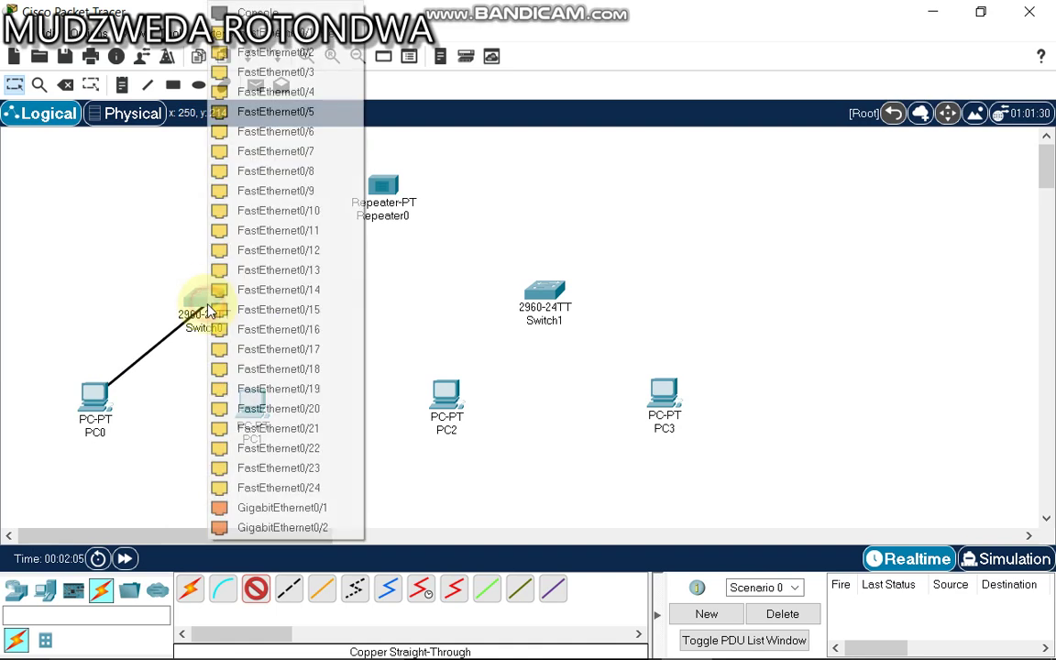
click(267, 510)
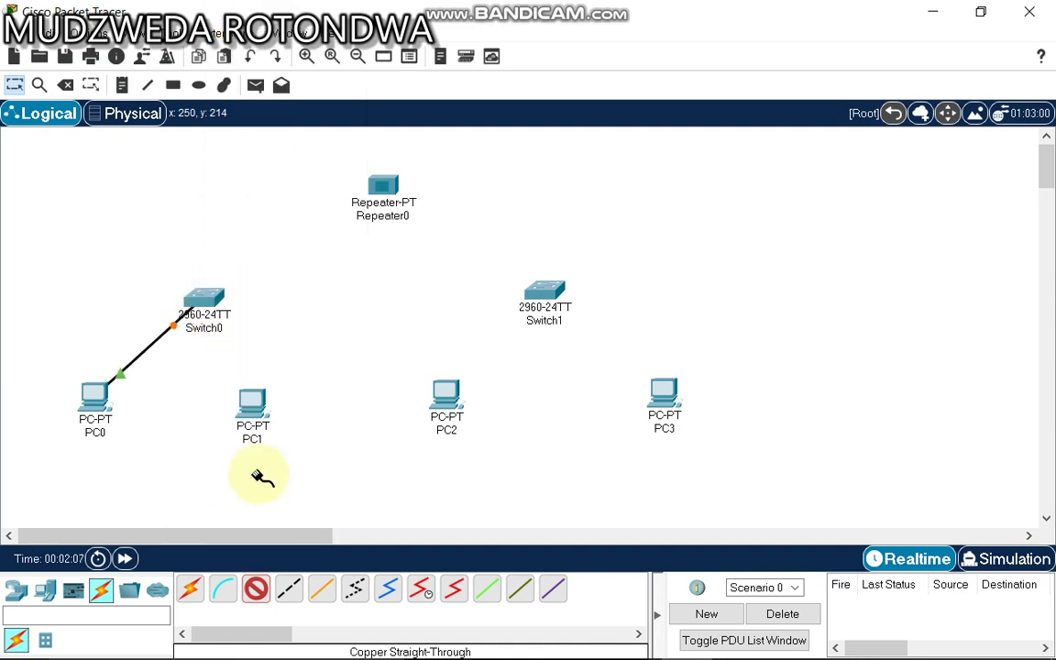
Step: Connect PC1's FastEthernet0 port to Switch0's GigabitEthernet0/2 port with a copper straight-through cable
click(252, 406)
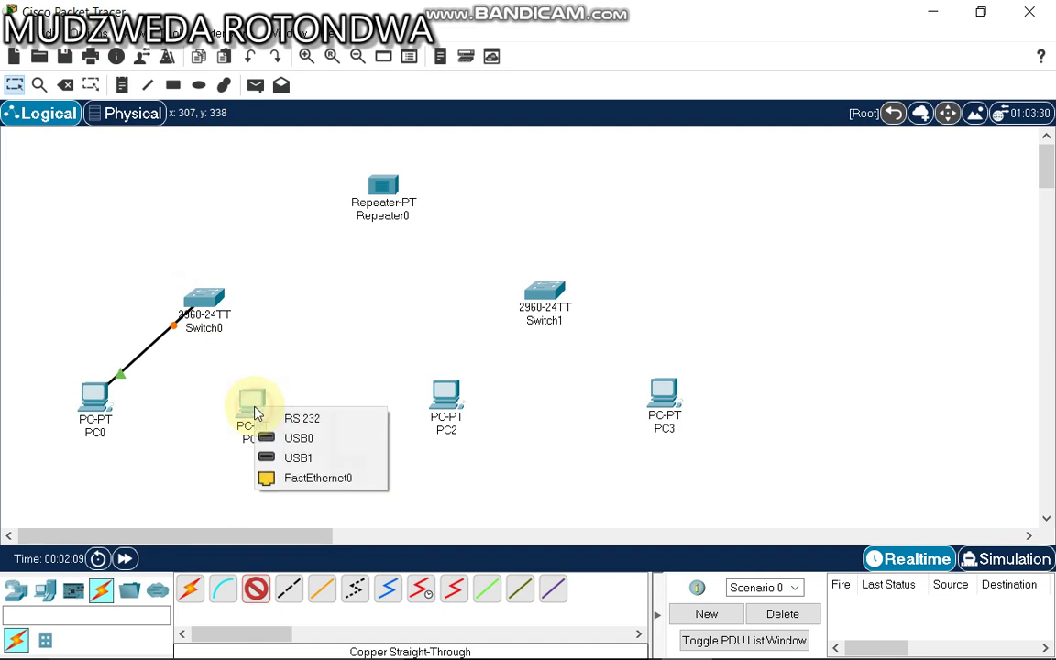
click(298, 479)
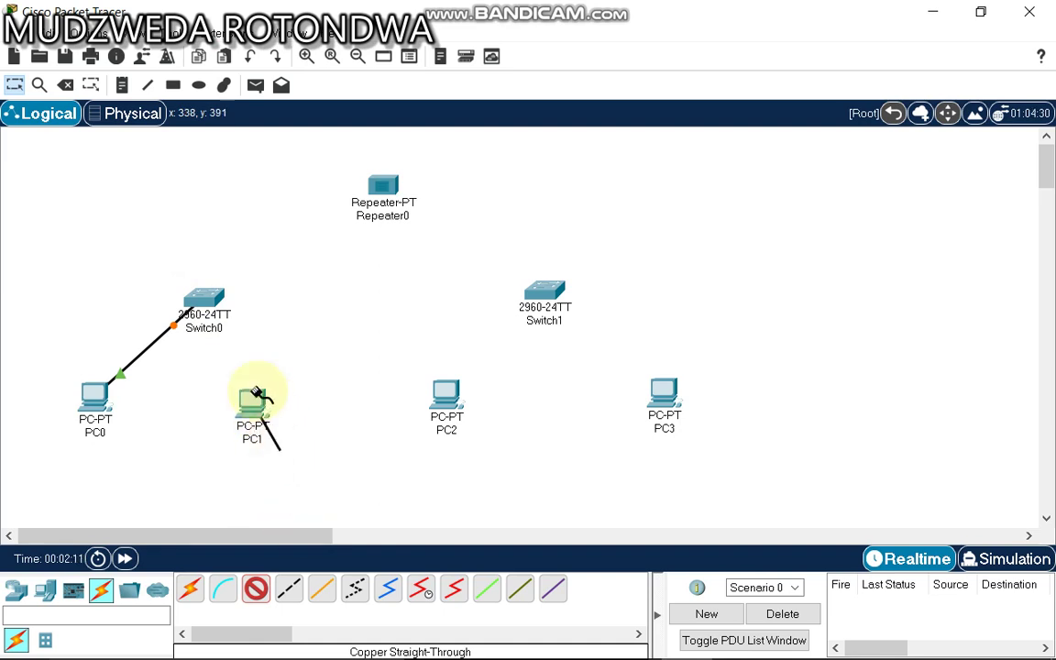
click(213, 301)
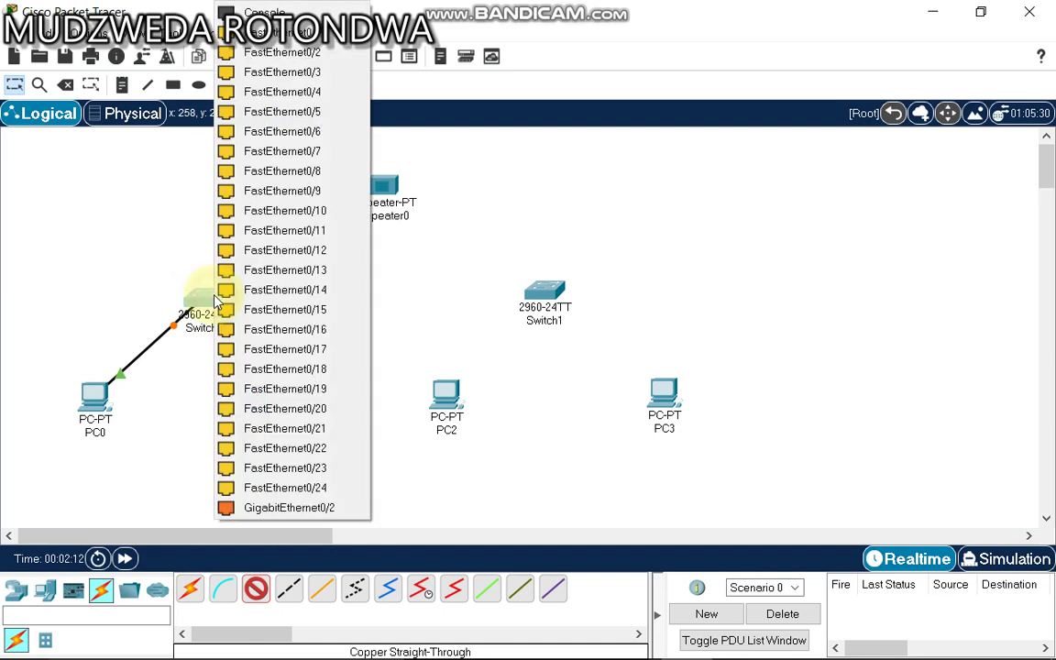
click(286, 507)
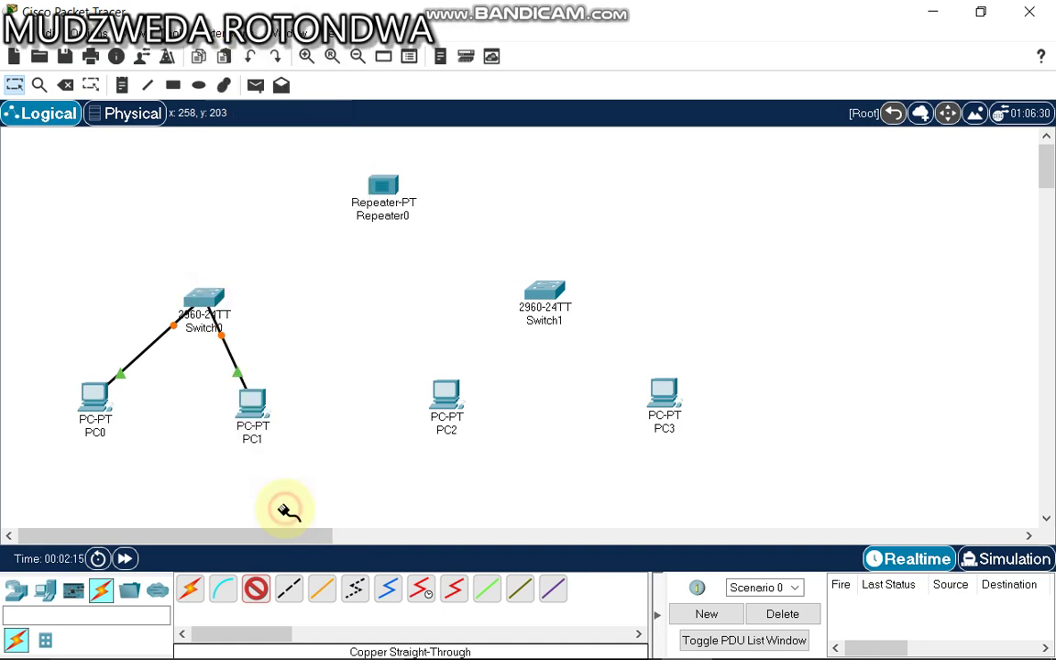
Step: Connect PC2's FastEthernet0 port to Switch1's GigabitEthernet0/1 port with a copper straight-through cable
click(448, 396)
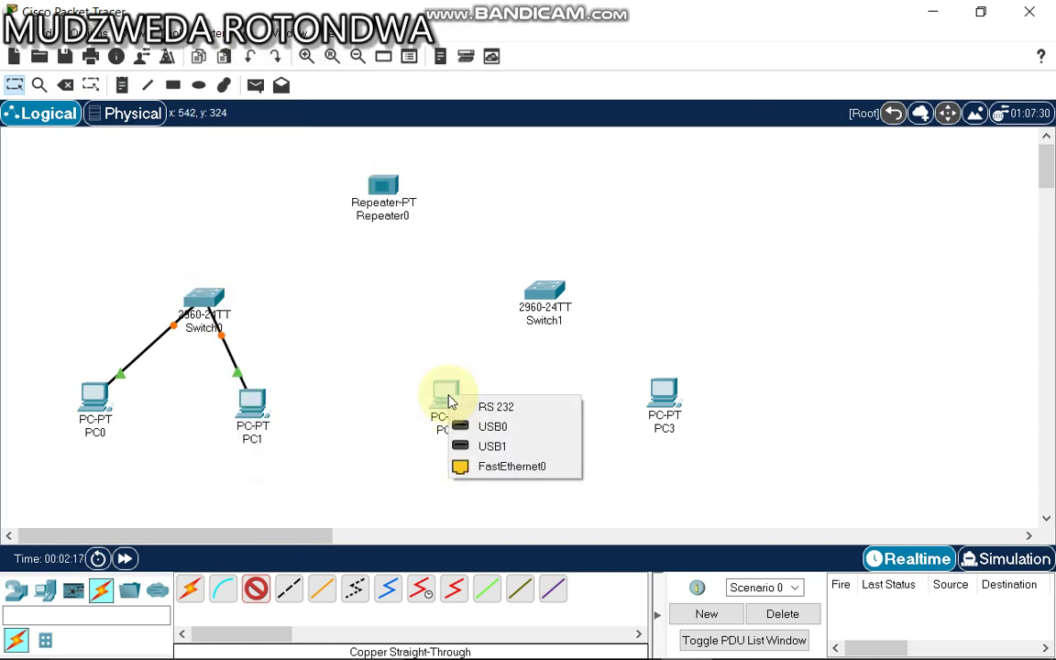
click(486, 468)
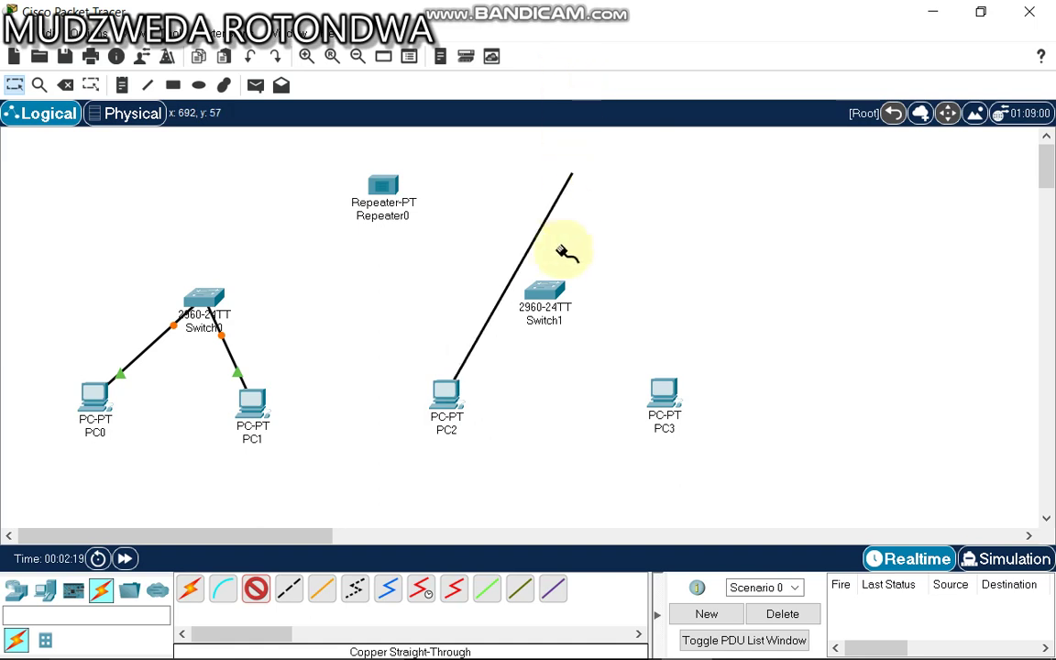
click(548, 294)
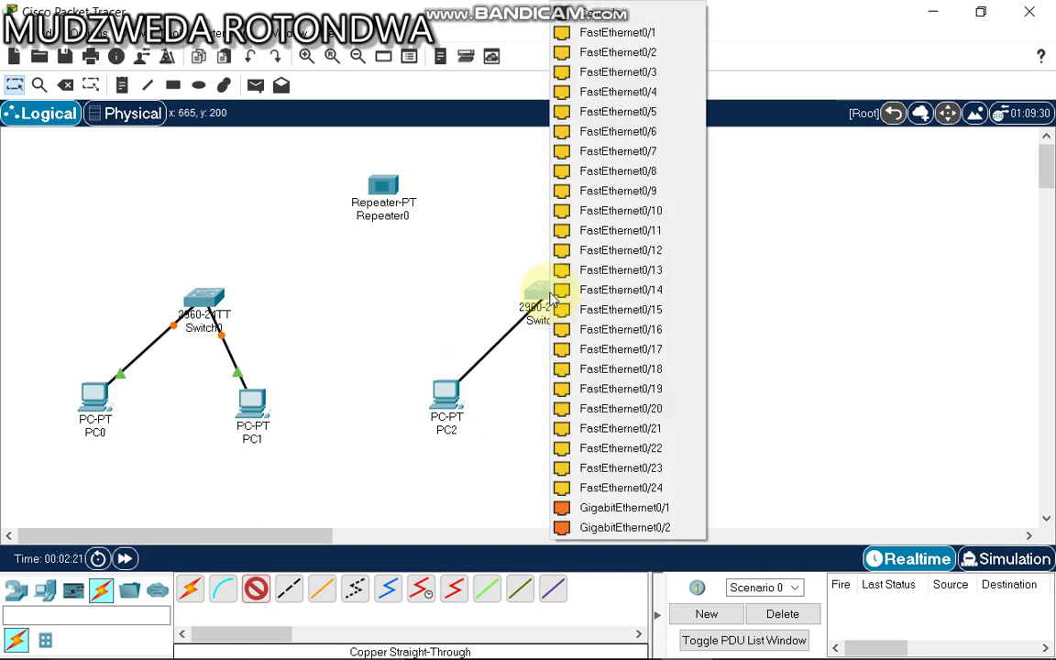
click(587, 510)
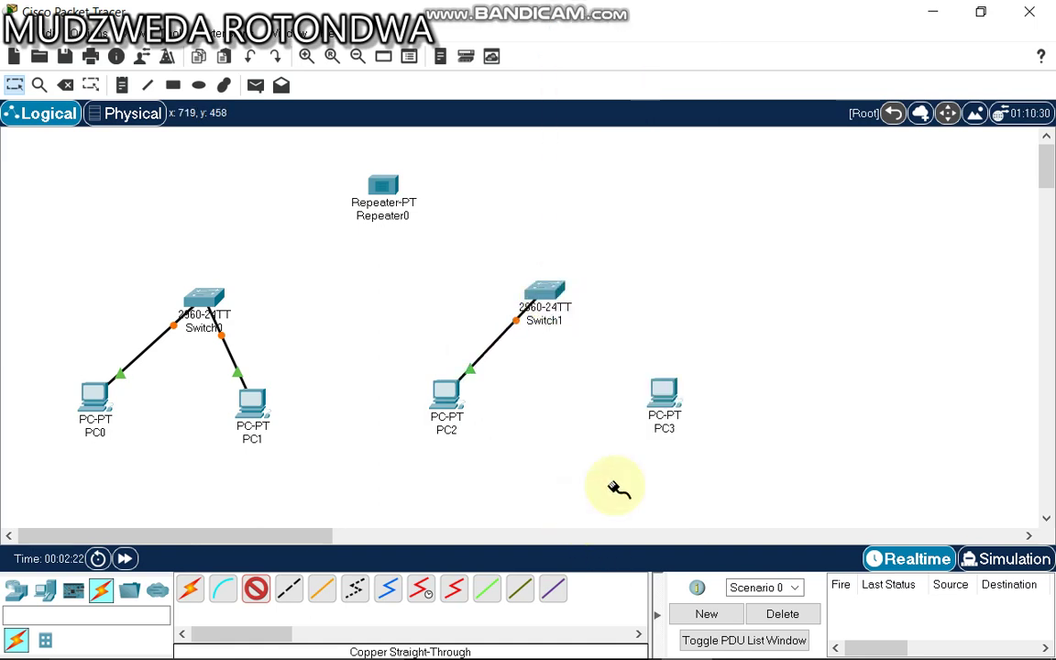
Step: Connect PC3's FastEthernet0 port to Switch1's GigabitEthernet0/2 port with a copper straight-through cable
click(662, 394)
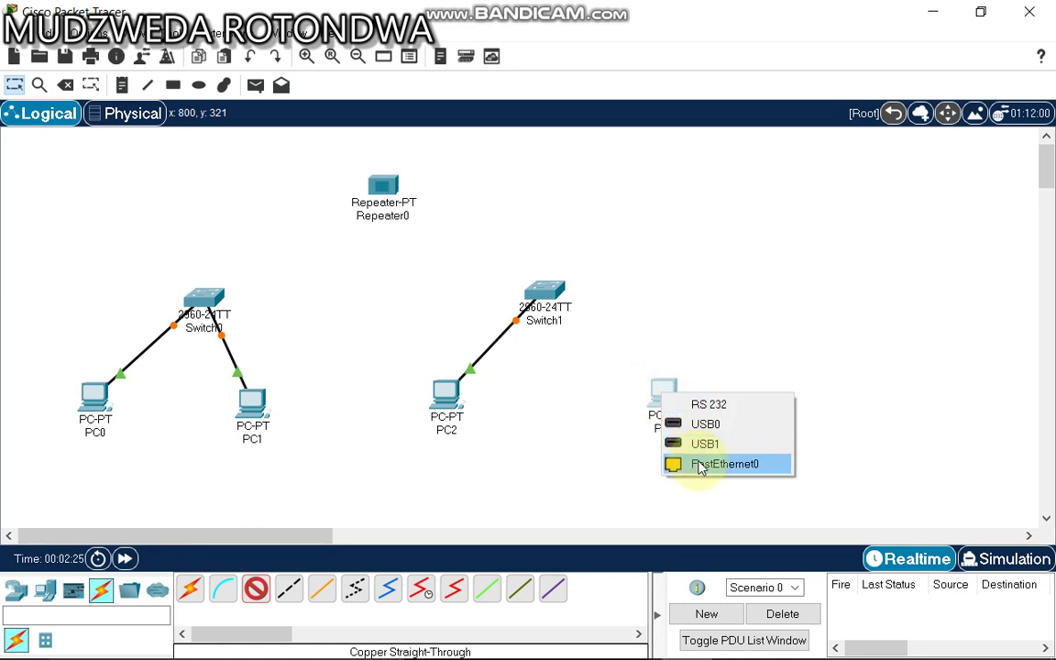
click(700, 467)
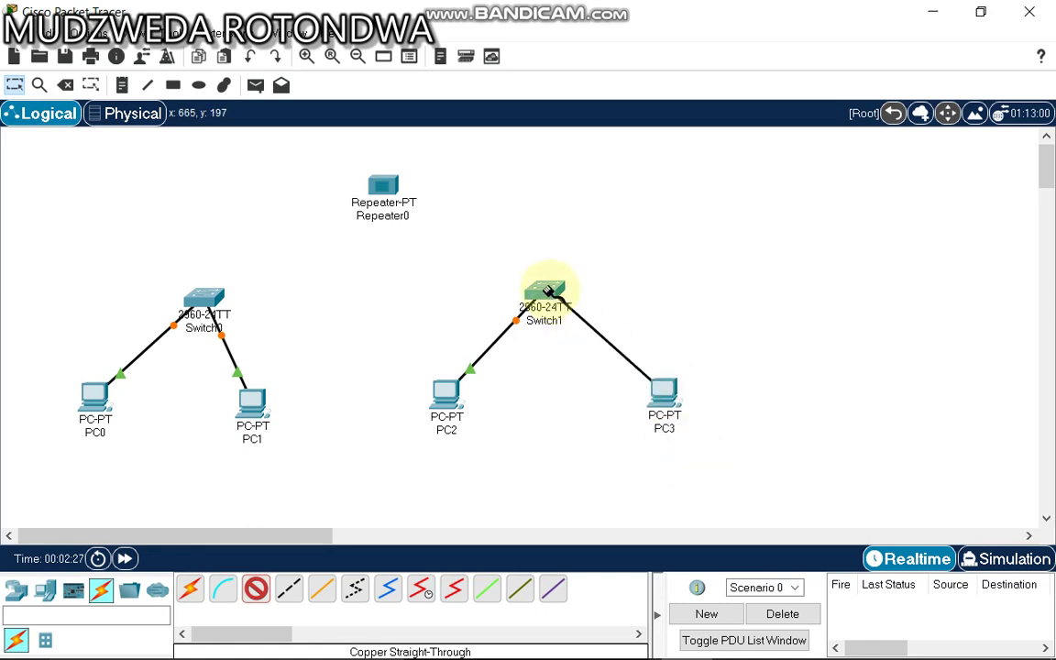
click(541, 295)
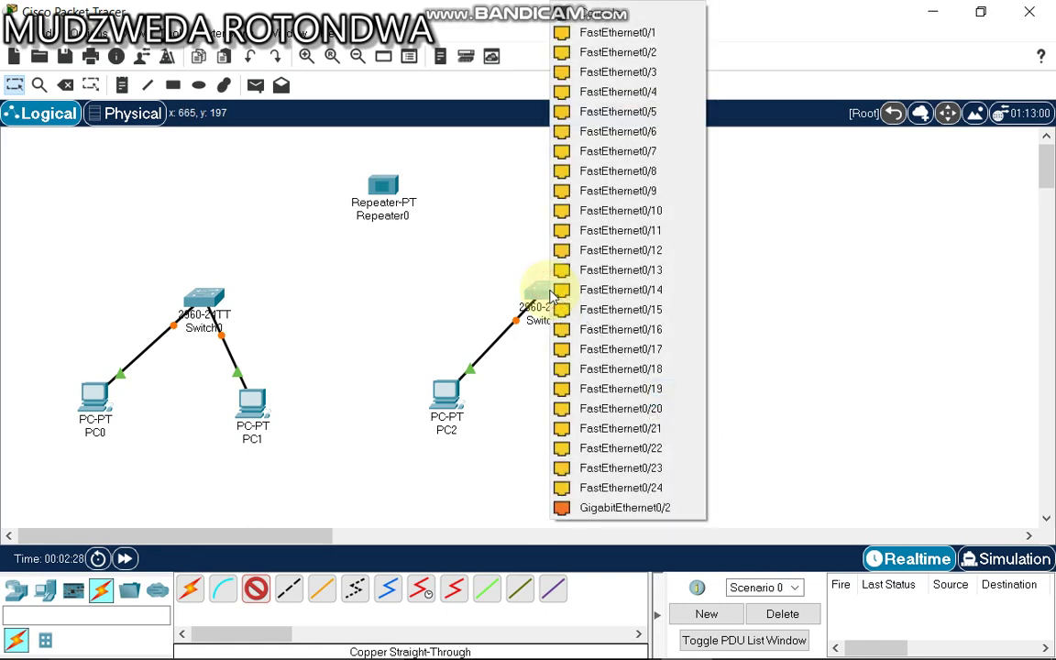
click(603, 511)
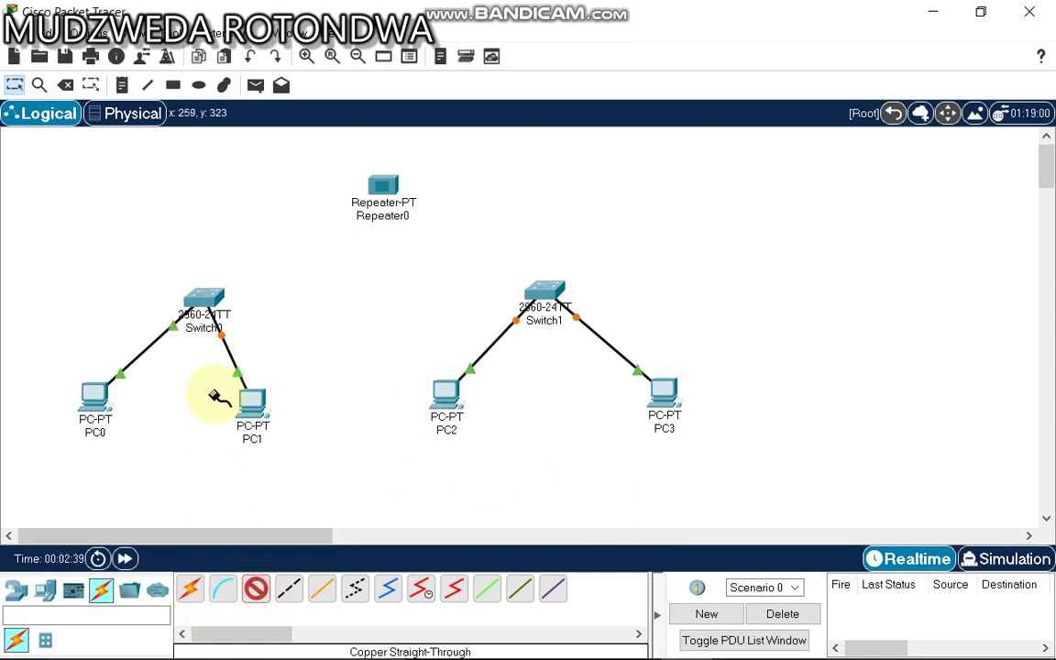
Step: Connect Switch0's FastEthernet0/1 port to Repeater0's Ethernet0 port with a copper straight-through cable
click(207, 299)
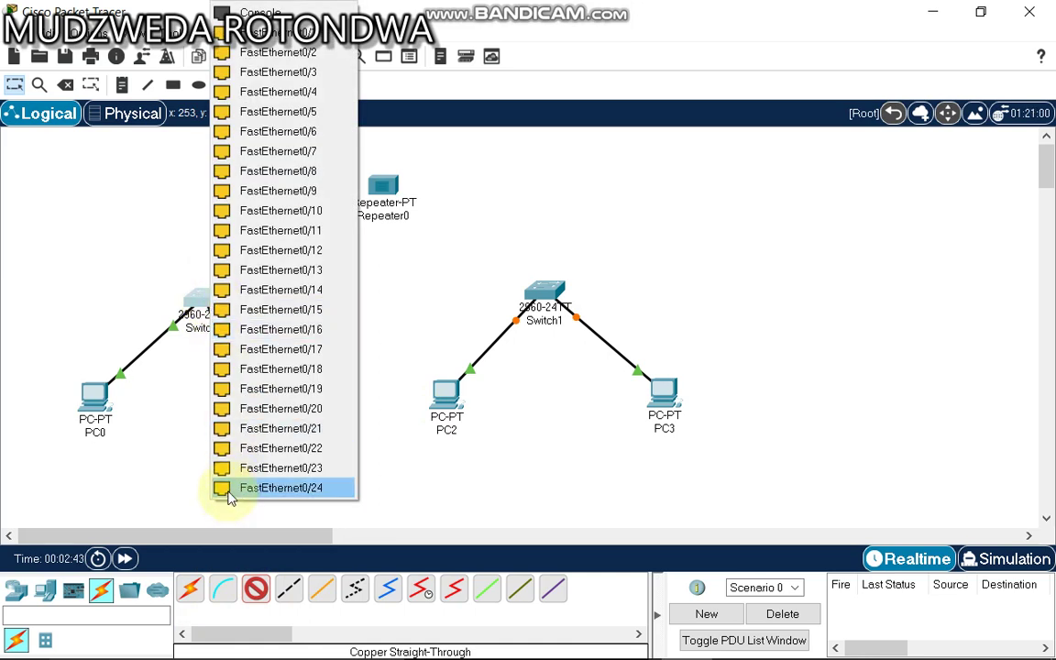
click(275, 32)
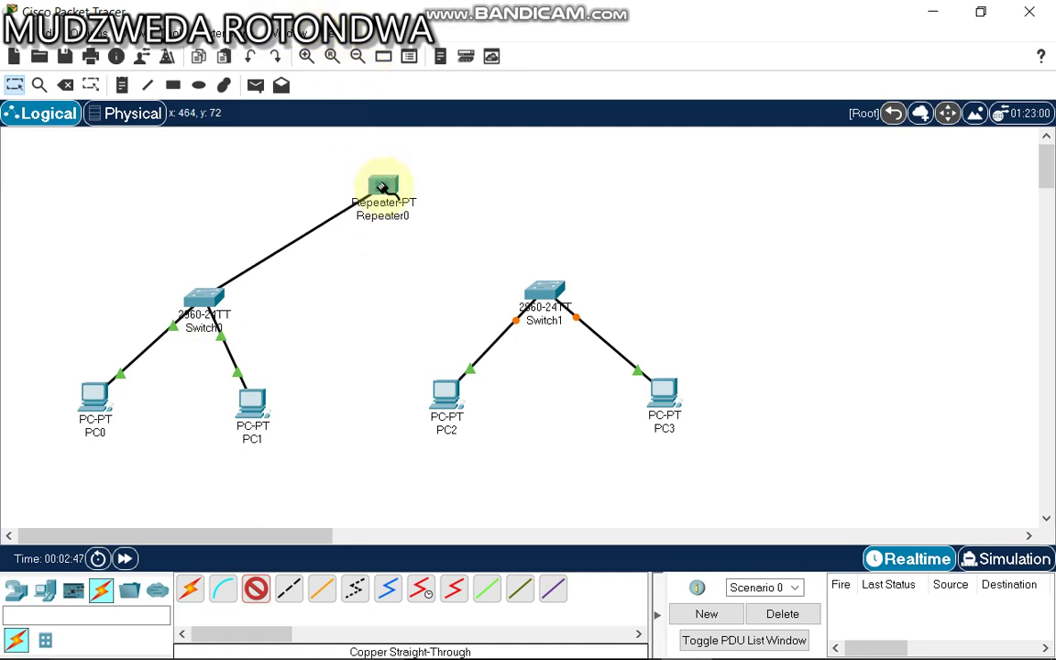
click(382, 180)
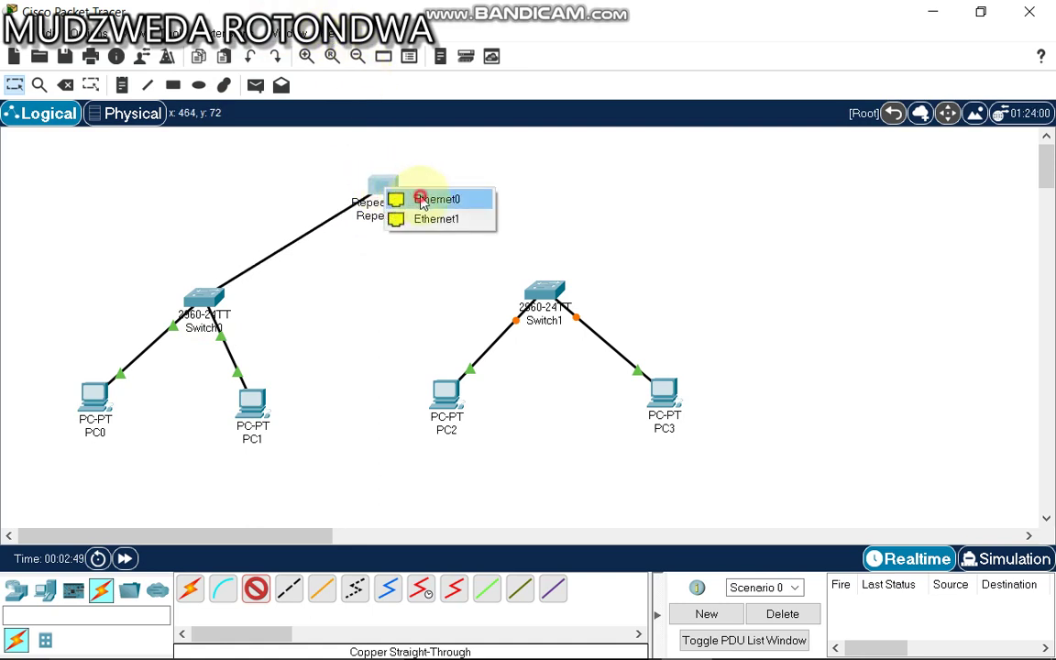
click(421, 200)
Step: Connect Switch1's FastEthernet0/1 port to Repeater0's Ethernet1 port with a copper straight-through cable and view the repeater's physical modules
click(548, 295)
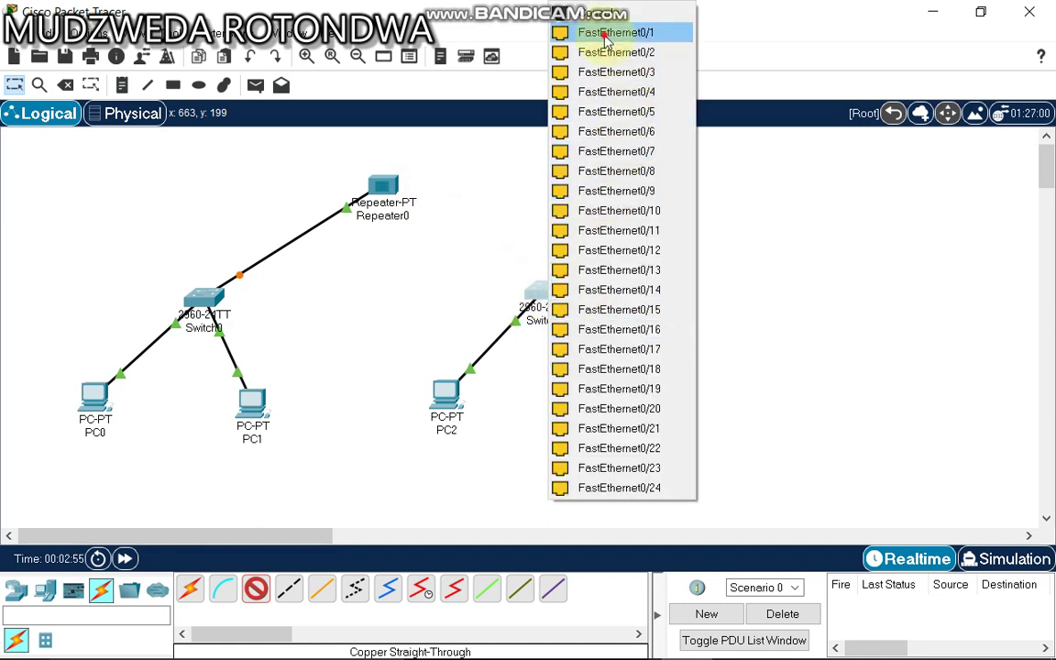
click(605, 34)
click(383, 183)
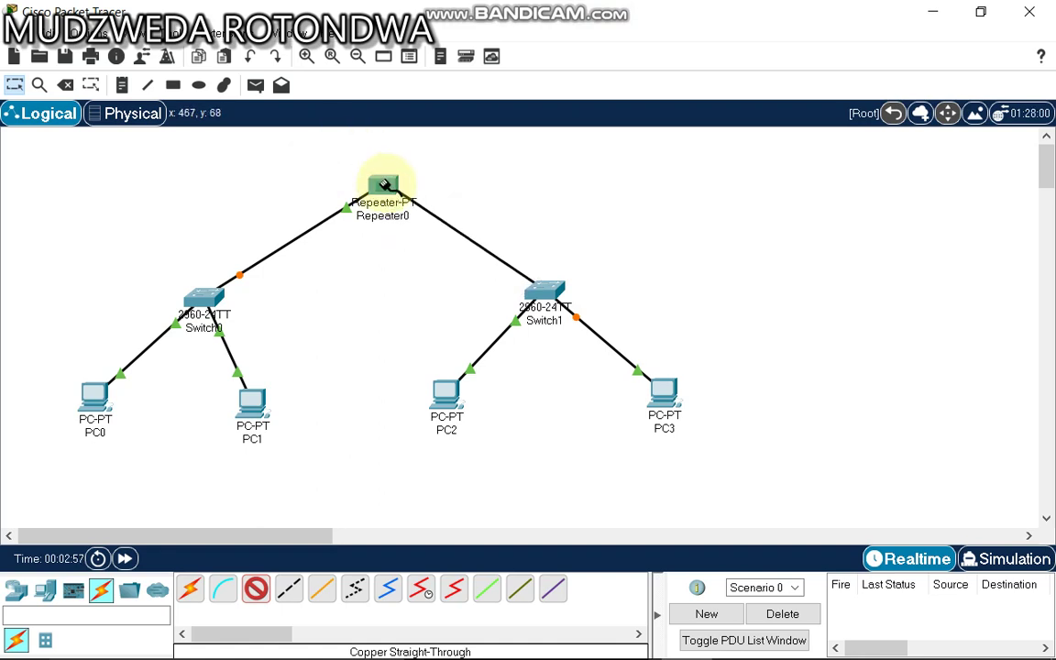
click(426, 194)
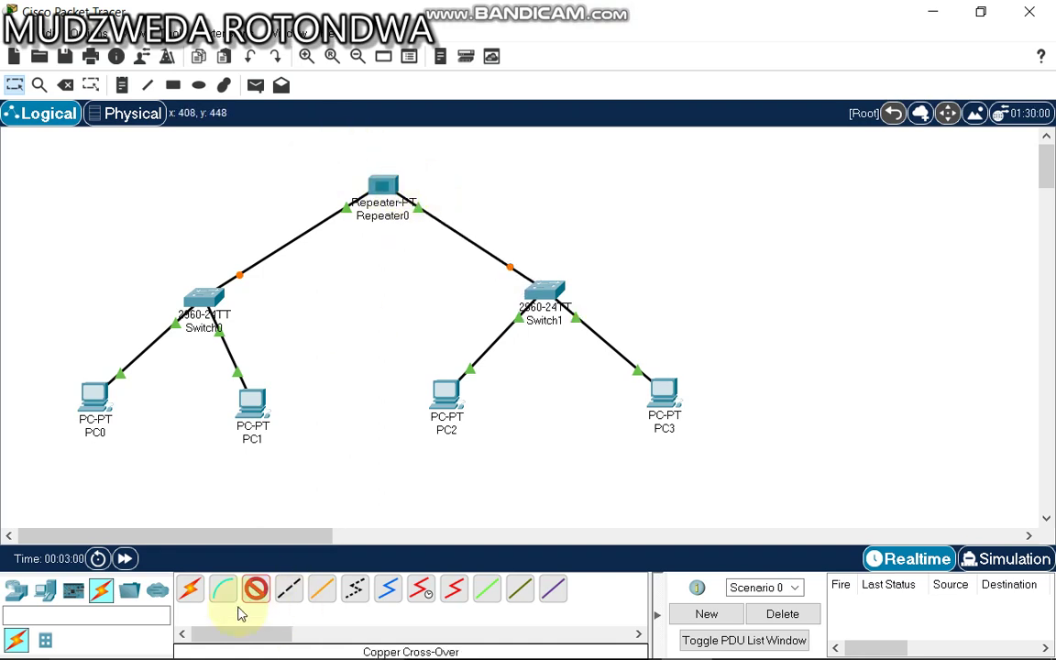
click(256, 590)
click(387, 180)
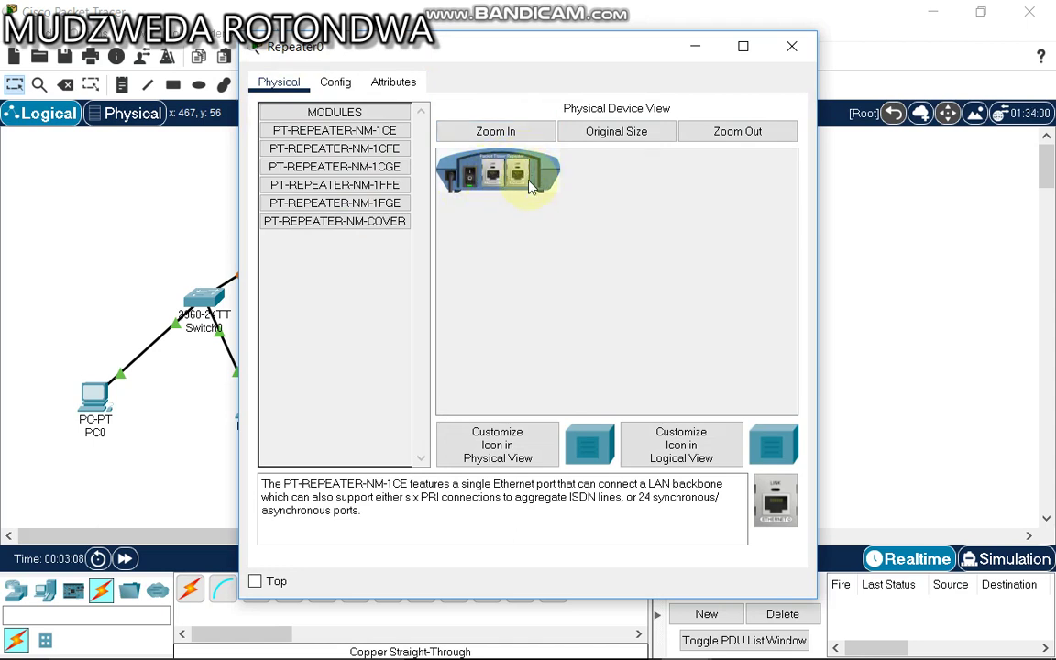
click(792, 47)
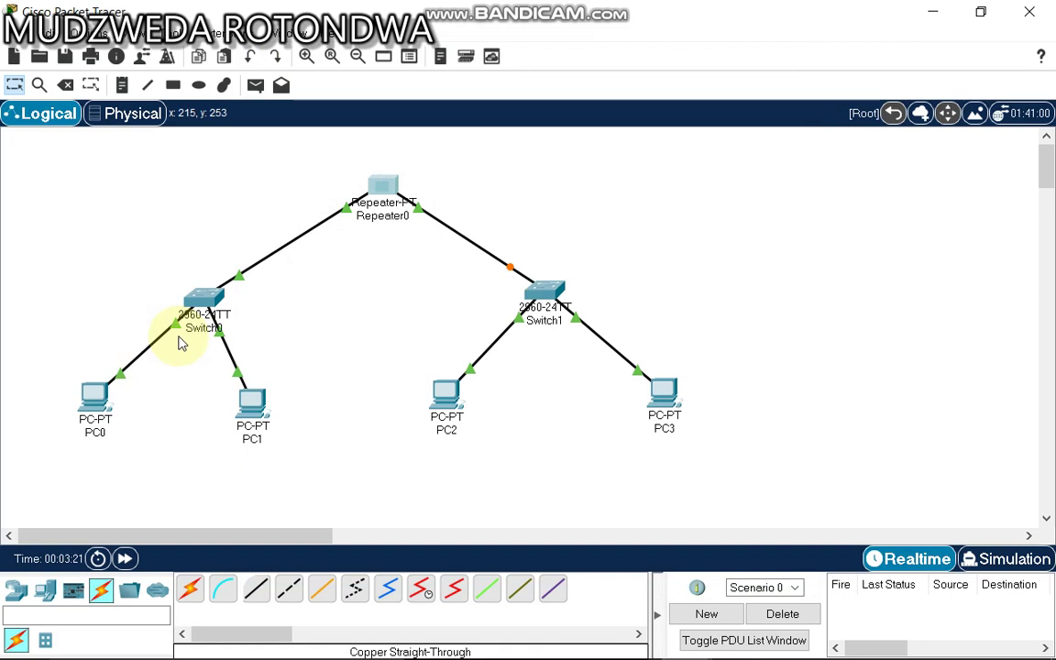
Step: Give PC0 the static IPv4 address 15.15.15.1 and fill in the default subnet mask
click(94, 393)
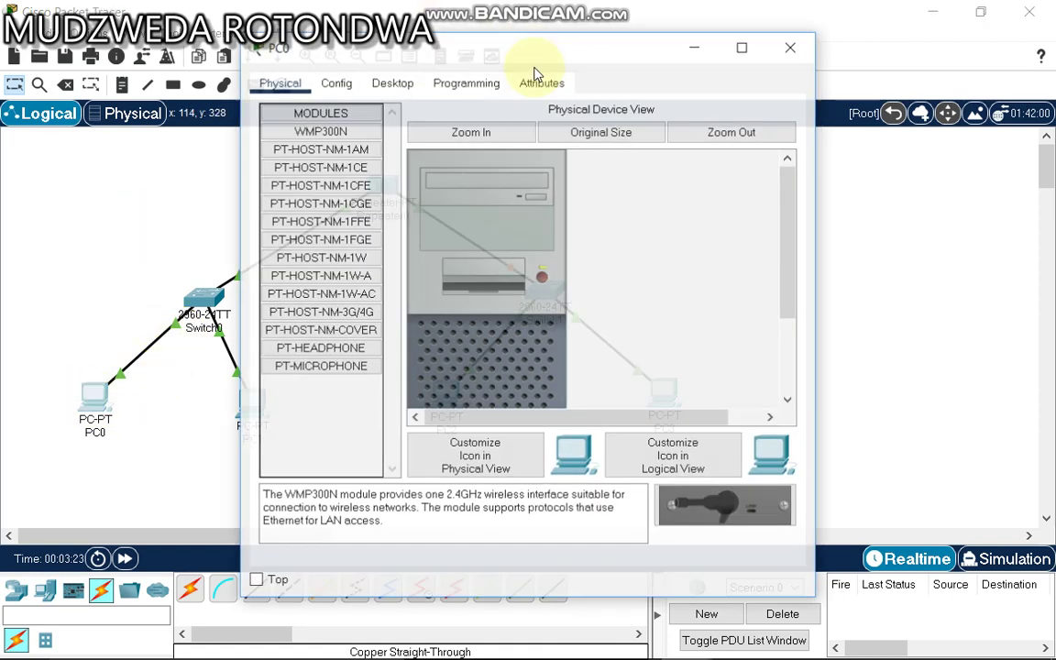
click(335, 83)
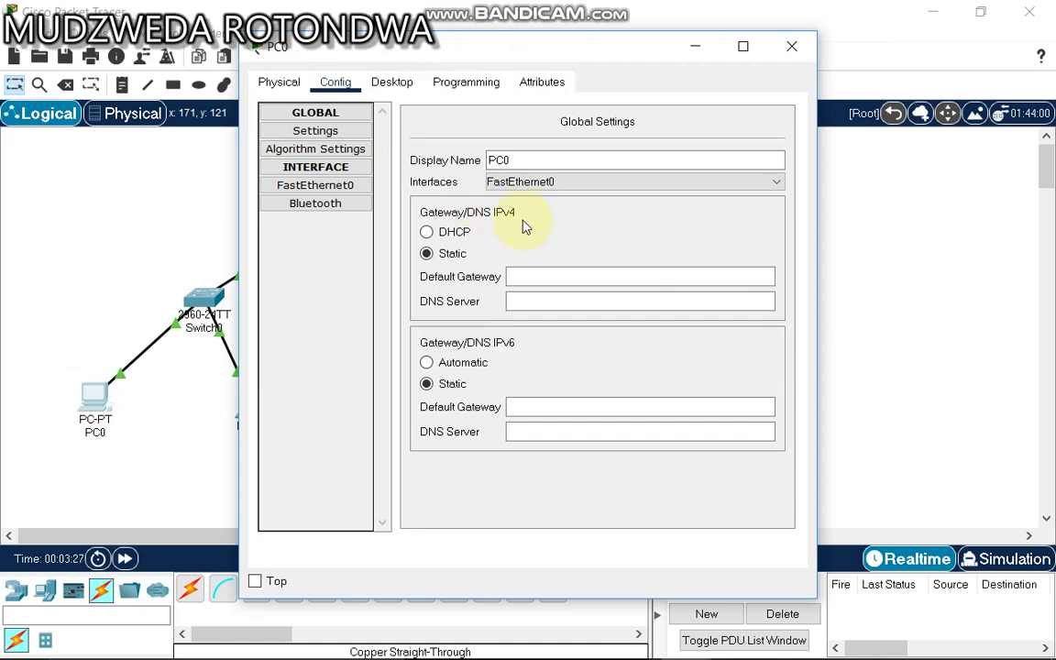
click(393, 82)
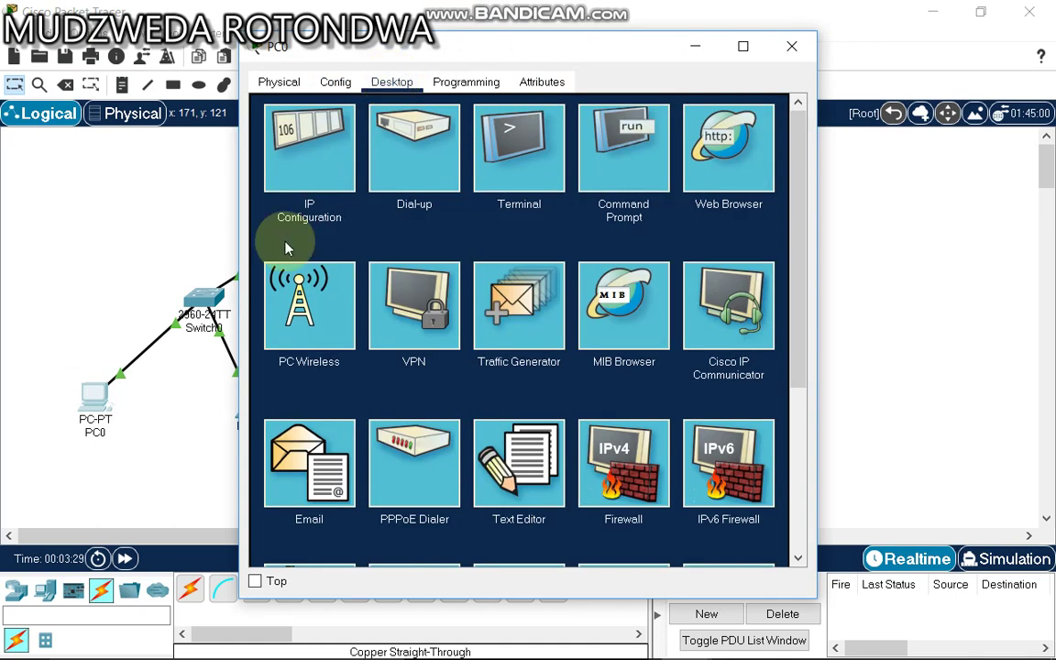
click(322, 158)
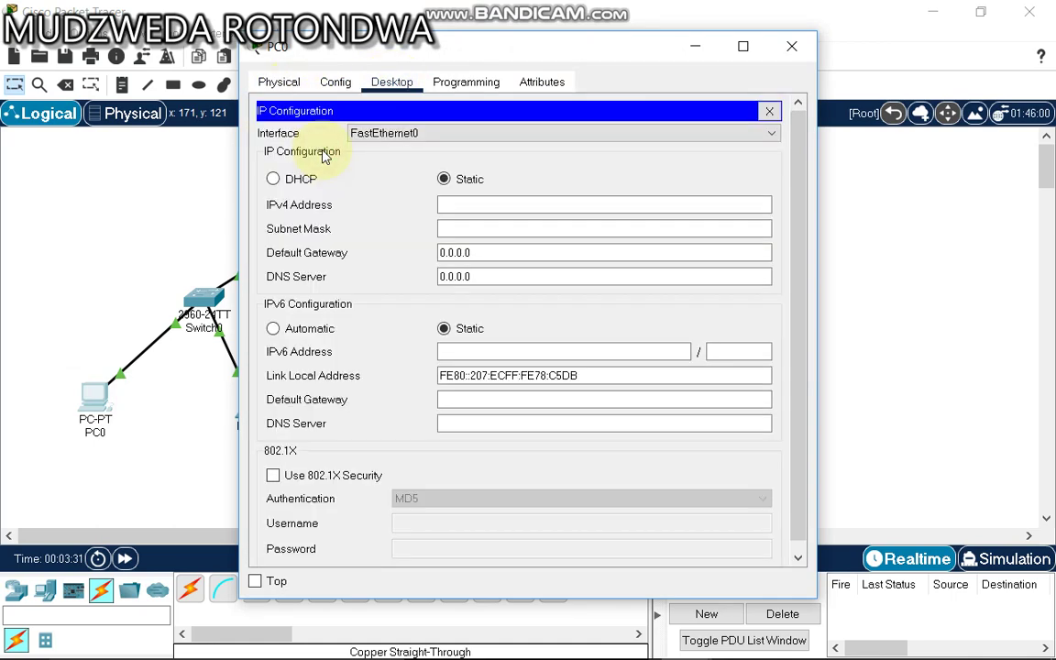
click(478, 203)
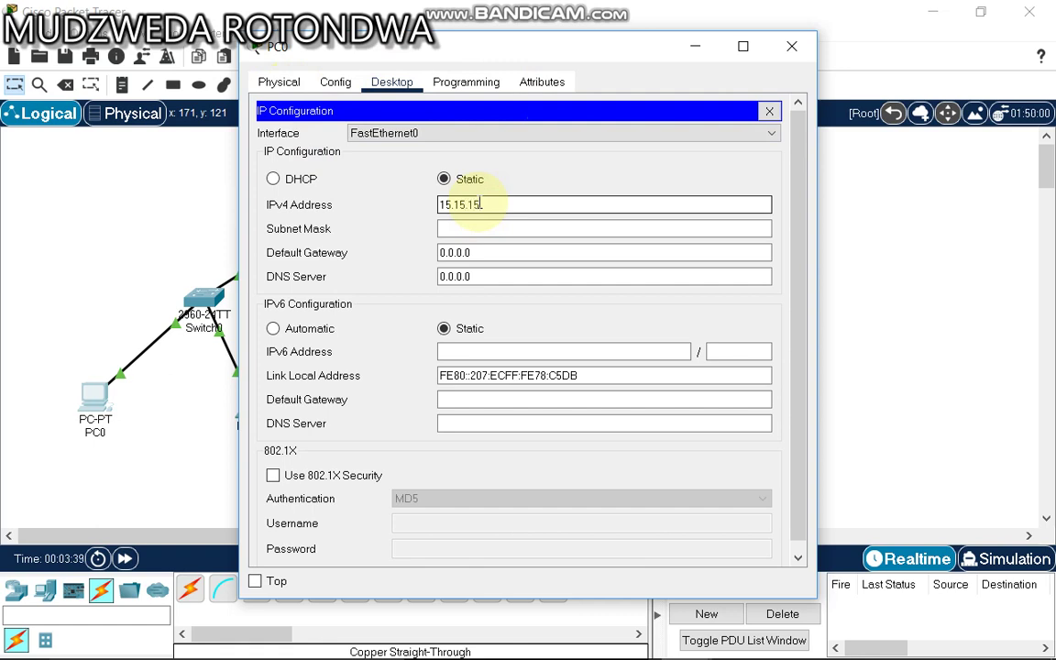
click(500, 228)
click(792, 46)
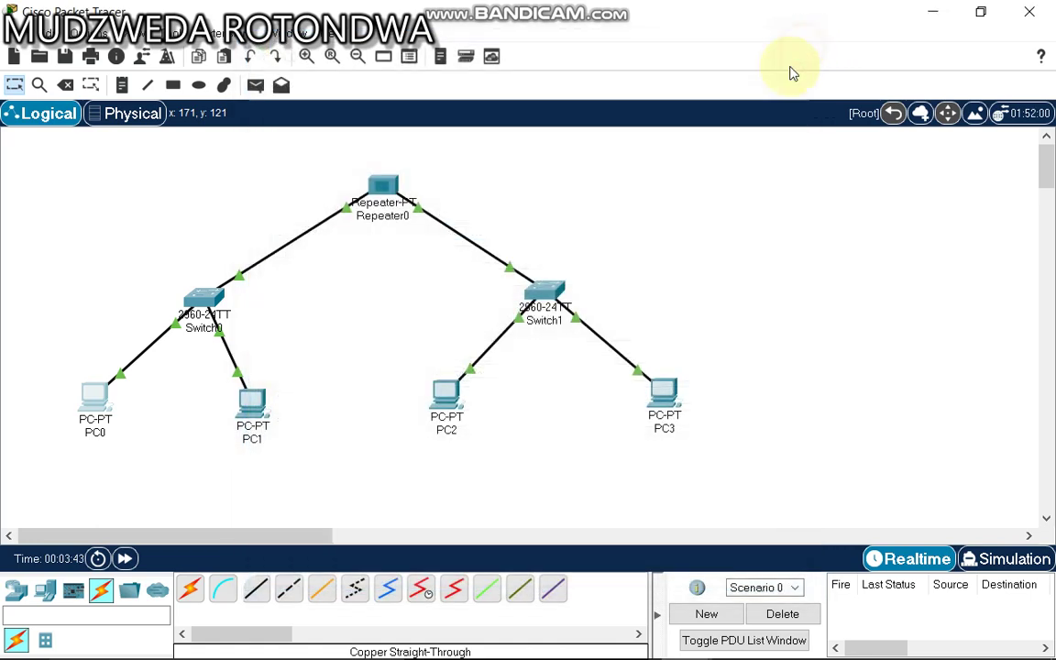
Step: Give PC1 the static IPv4 address 15.15.15.2 with subnet mask 255.0.0.0
click(257, 407)
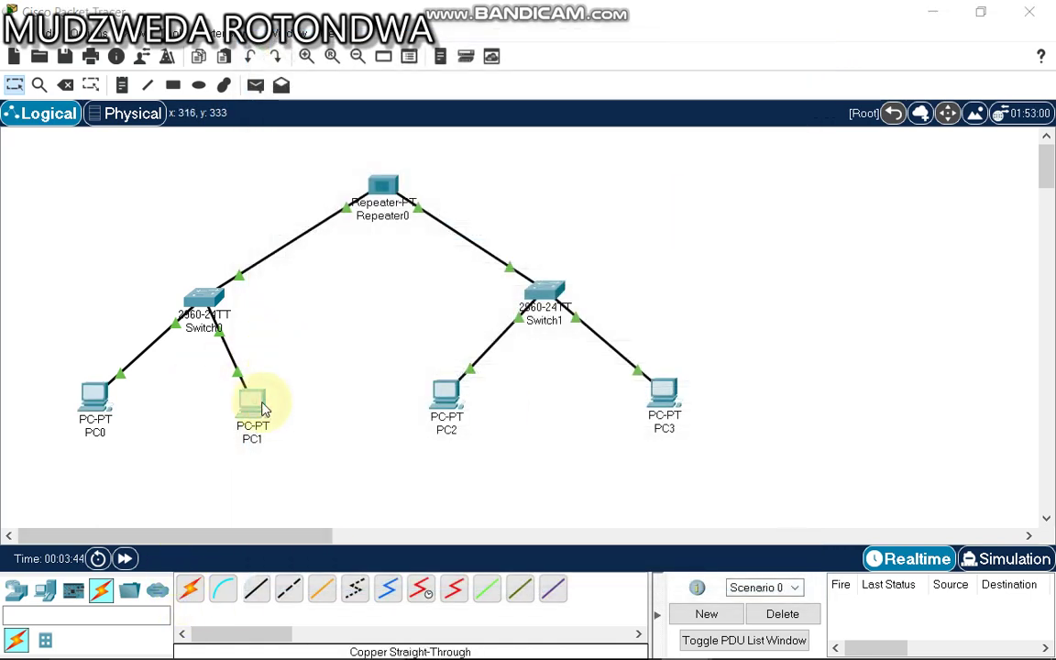
click(393, 83)
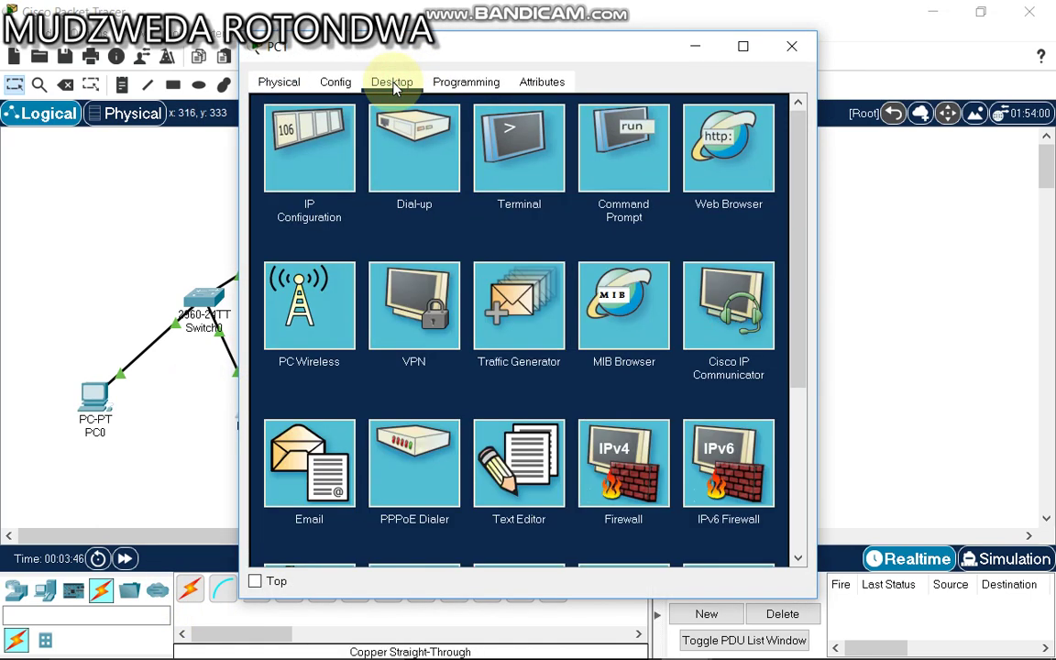
click(335, 176)
click(457, 200)
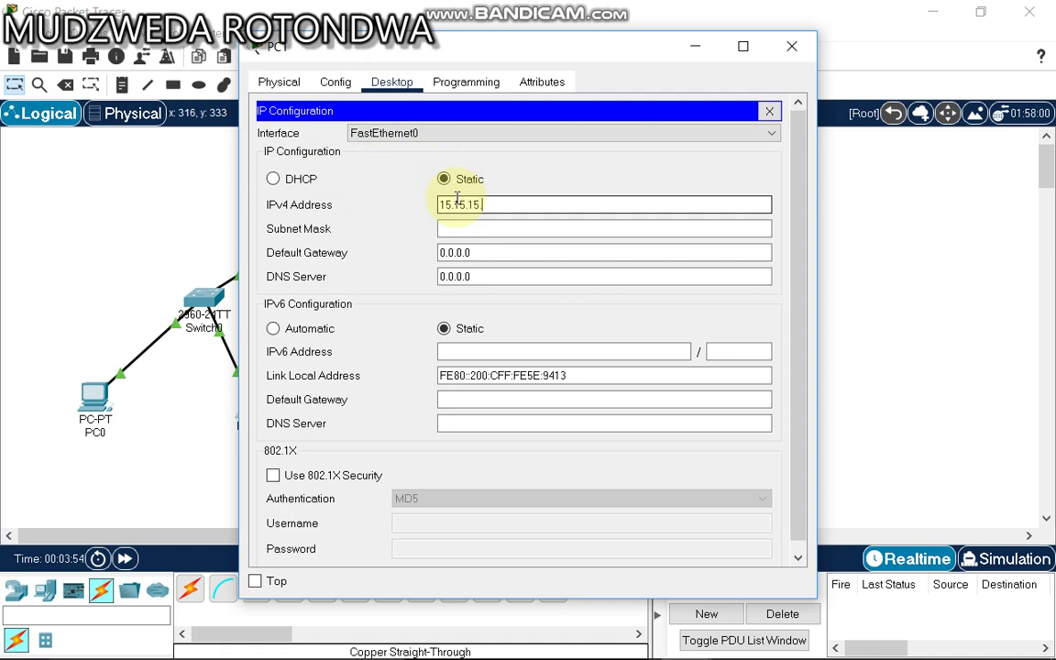
text(15.15.15.2)
click(502, 227)
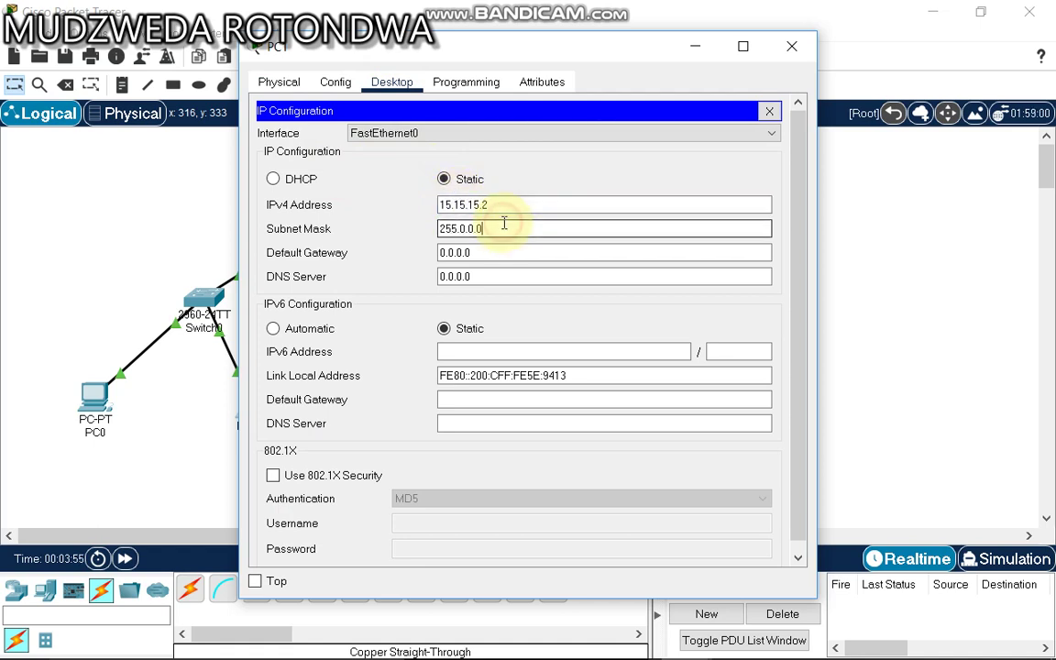
click(794, 48)
Step: Give PC2 the static IPv4 address 15.15.15.3 with subnet mask 255.0.0.0
click(457, 402)
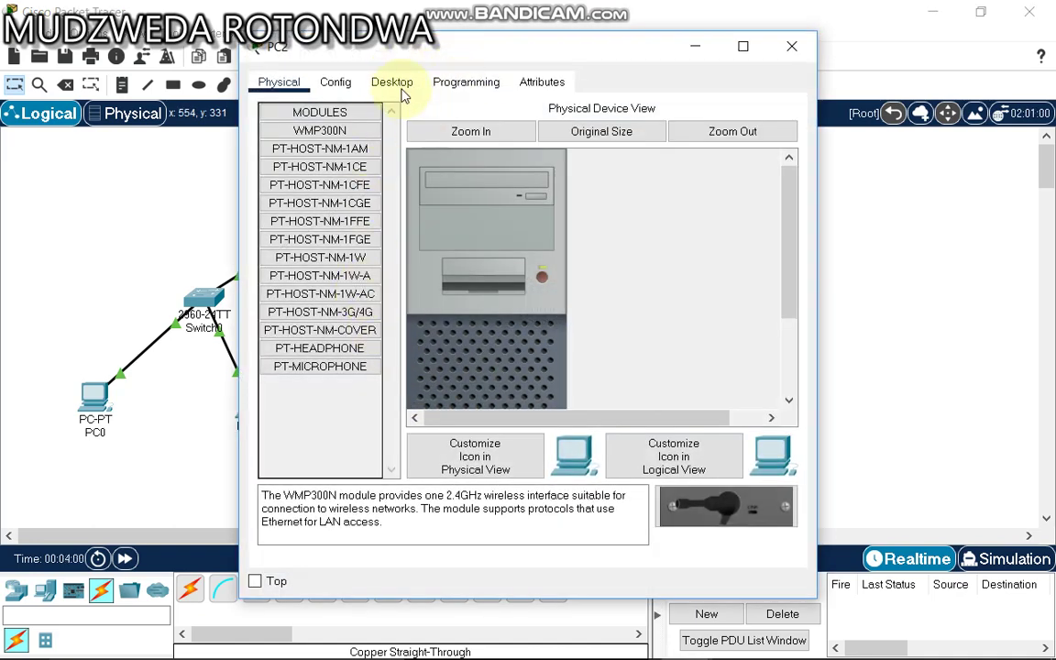
click(399, 87)
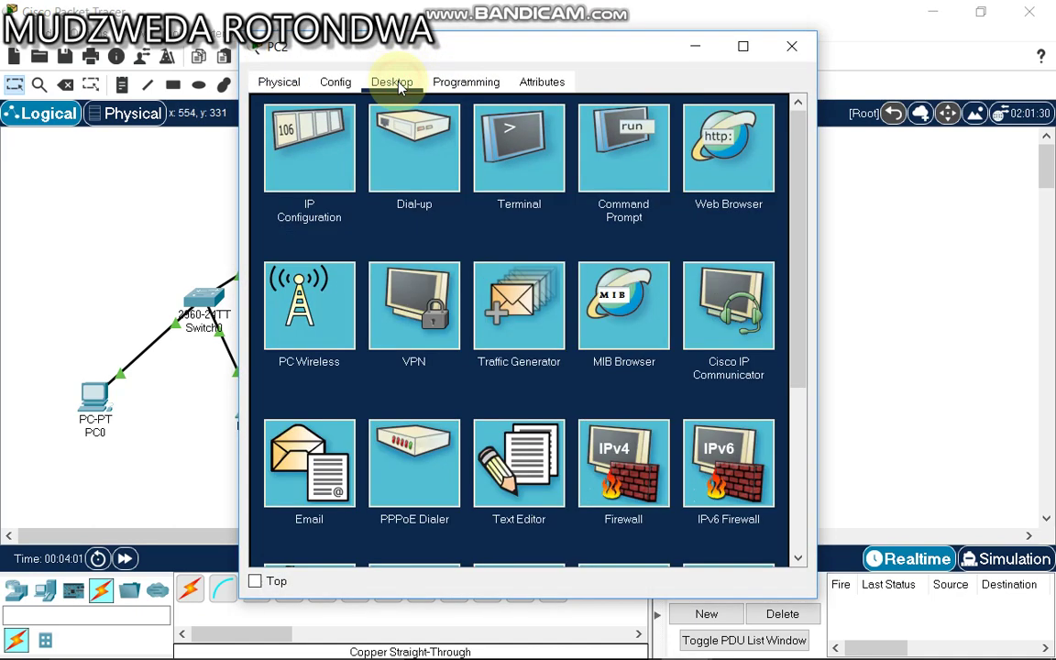
click(316, 163)
click(531, 202)
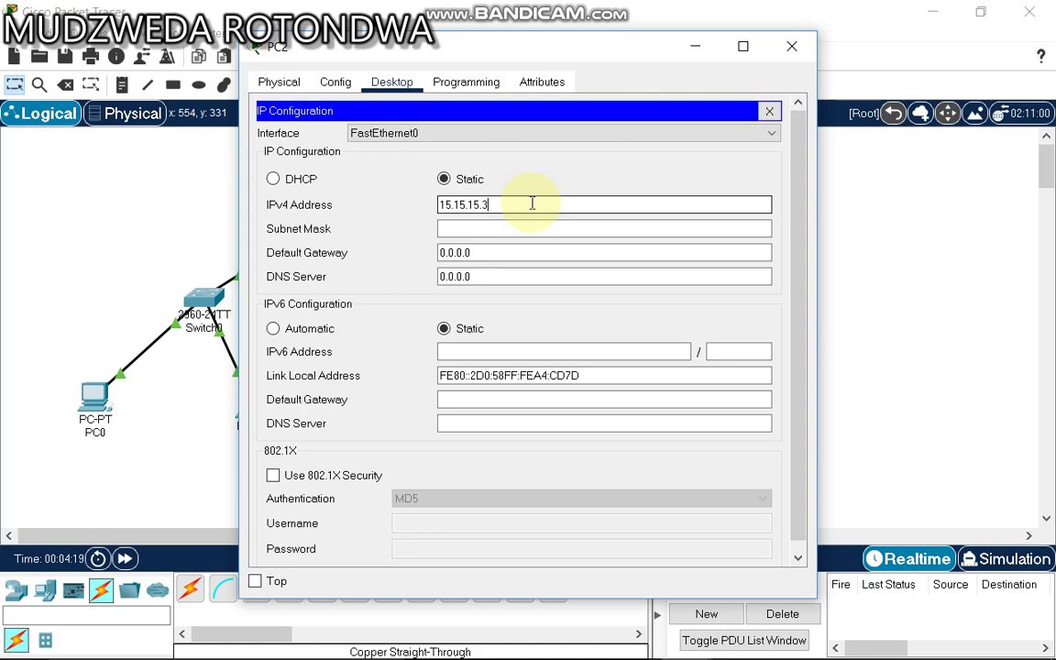
click(519, 228)
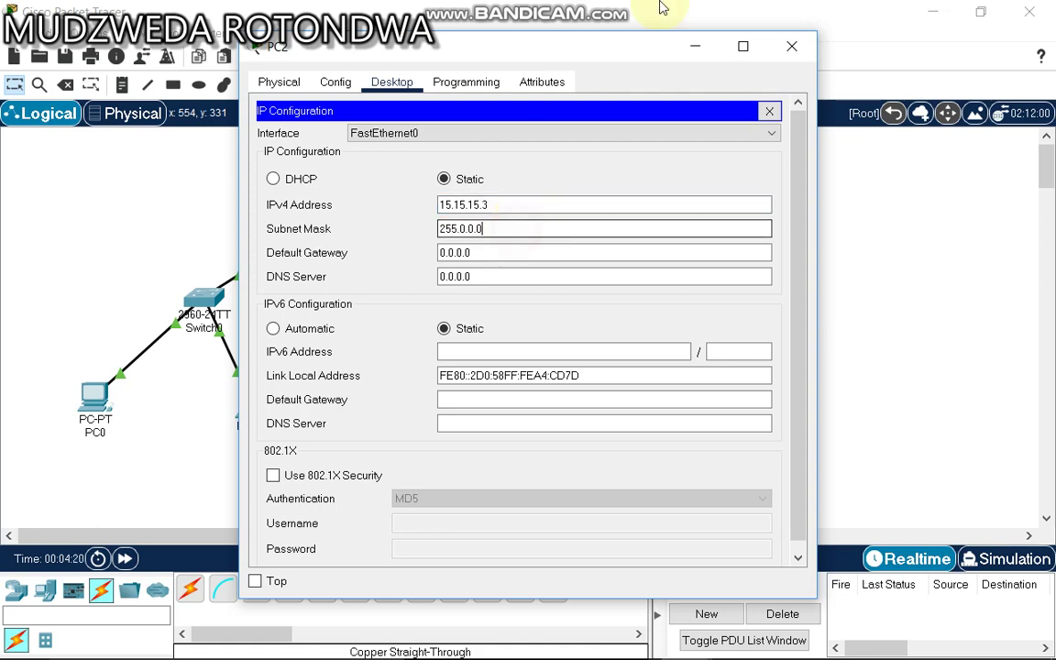
click(786, 47)
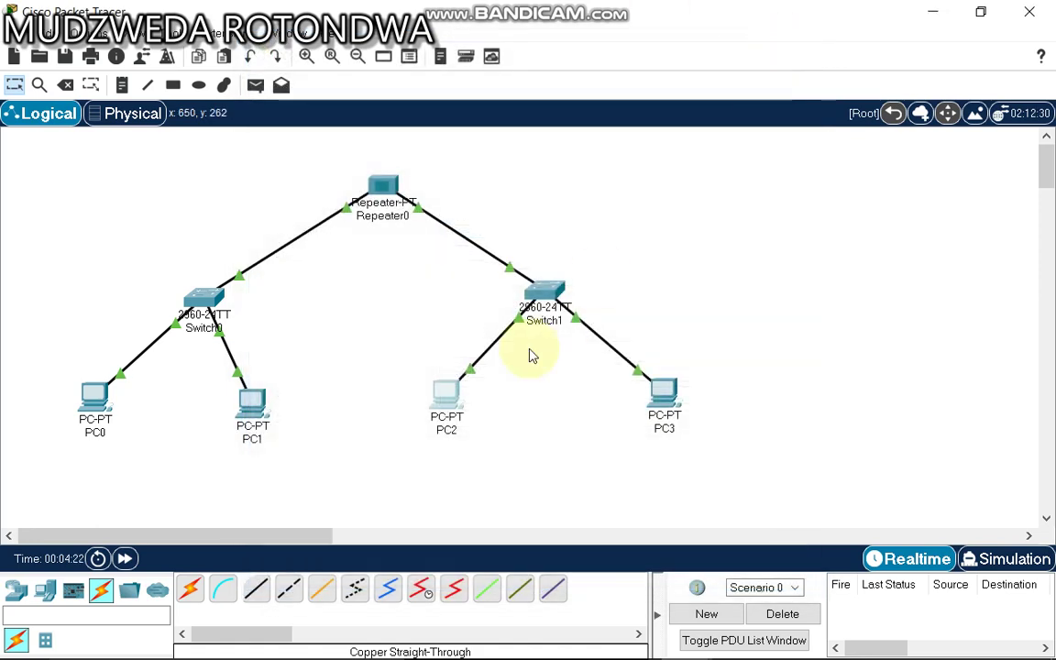
Step: Give PC3 the static IPv4 address 15.15.15.4 with subnet mask 255.0.0.0
click(666, 392)
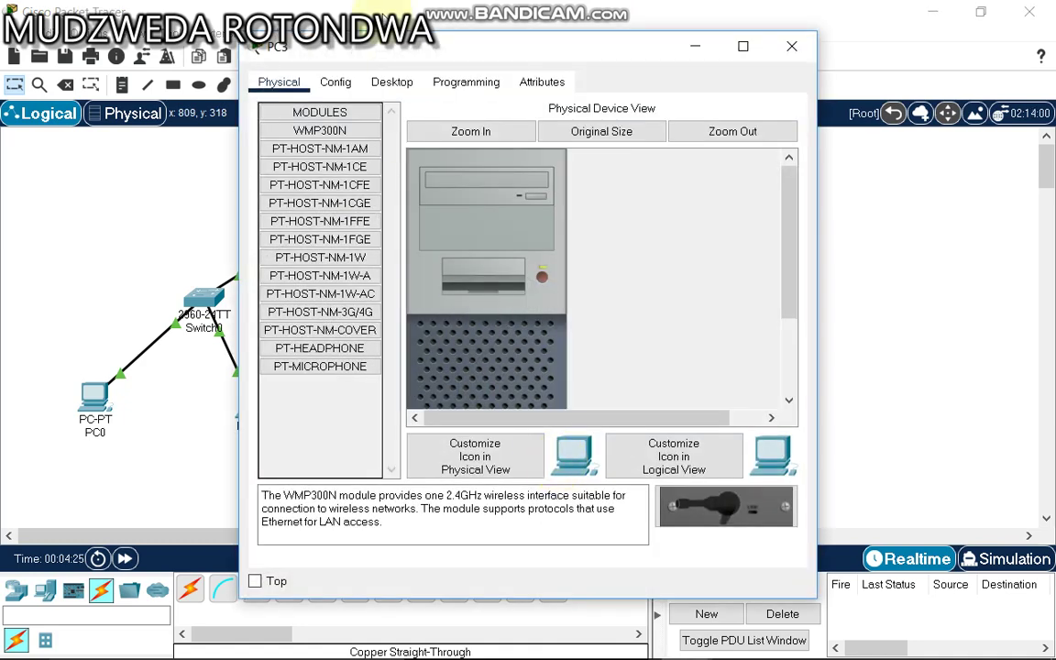
click(394, 84)
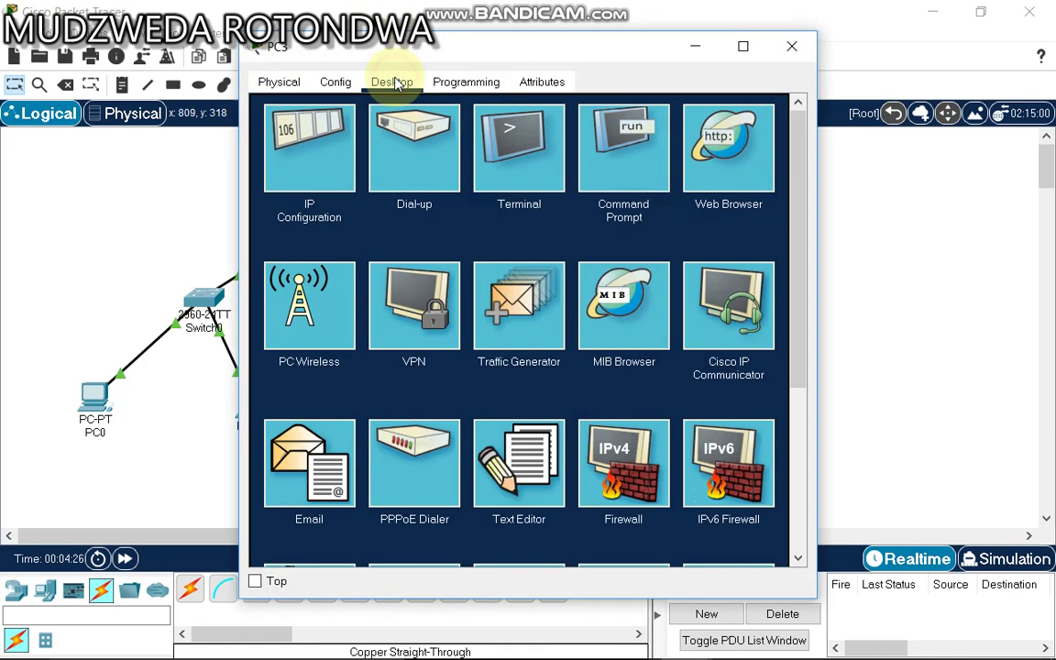
click(289, 152)
click(503, 206)
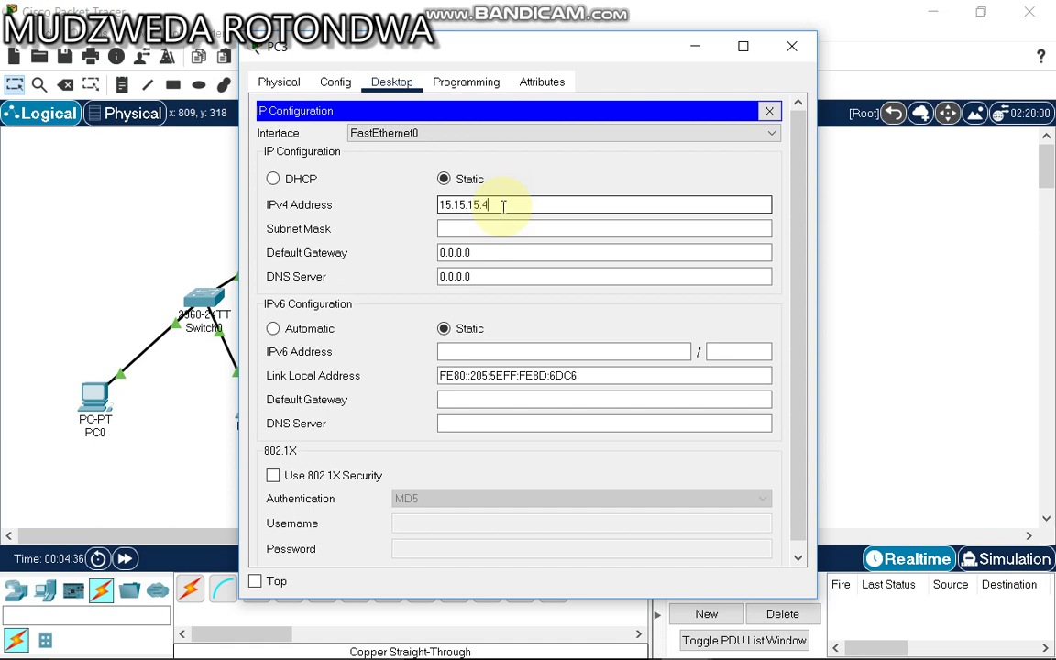
click(503, 228)
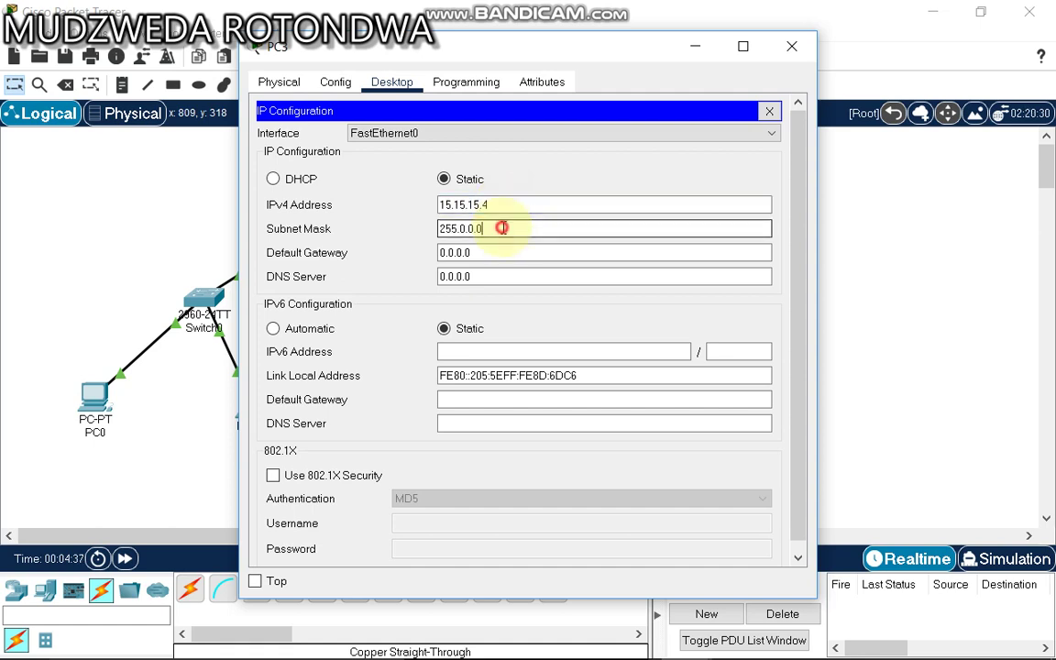
click(790, 46)
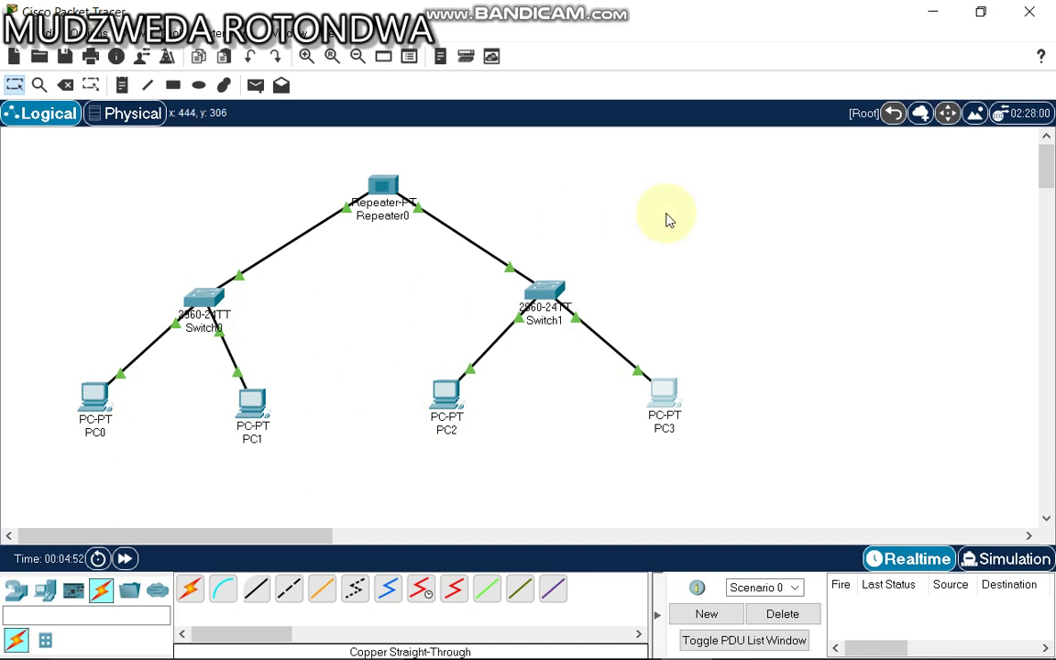
Step: In Simulation mode, start a complex PING PDU from PC0 with destination IP 15.15.15.3 and source IP 15.15.15.1
click(1002, 560)
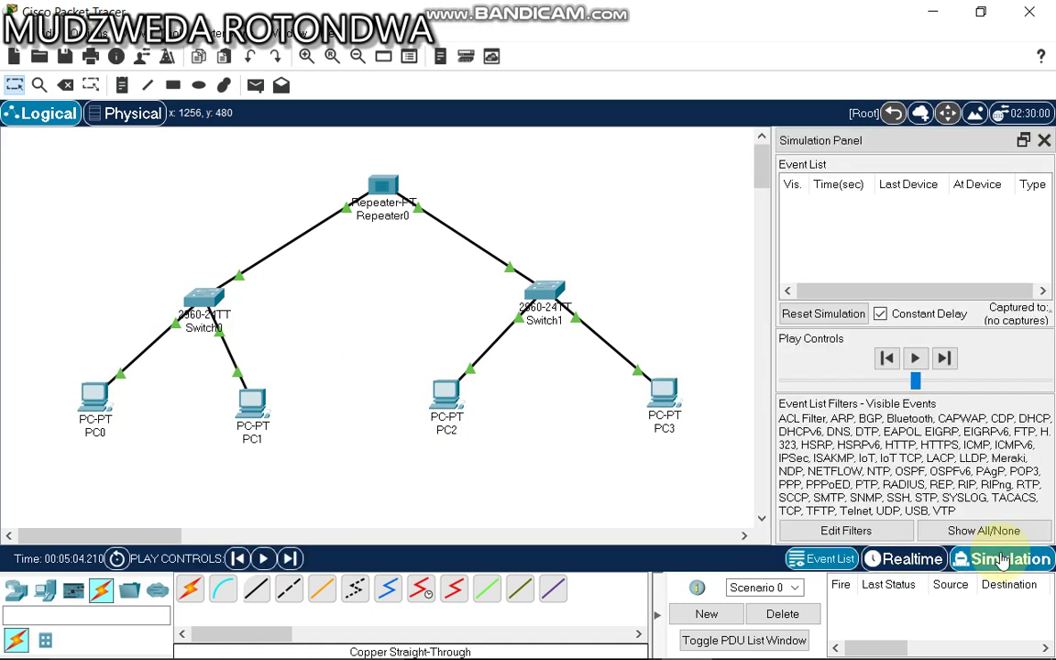
click(279, 85)
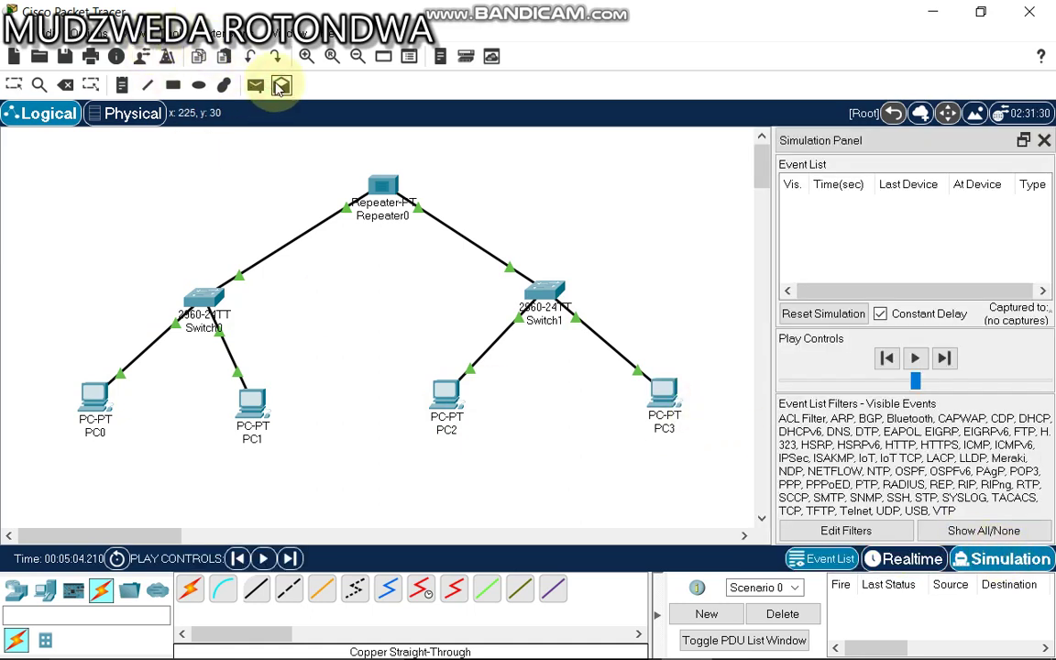
click(94, 396)
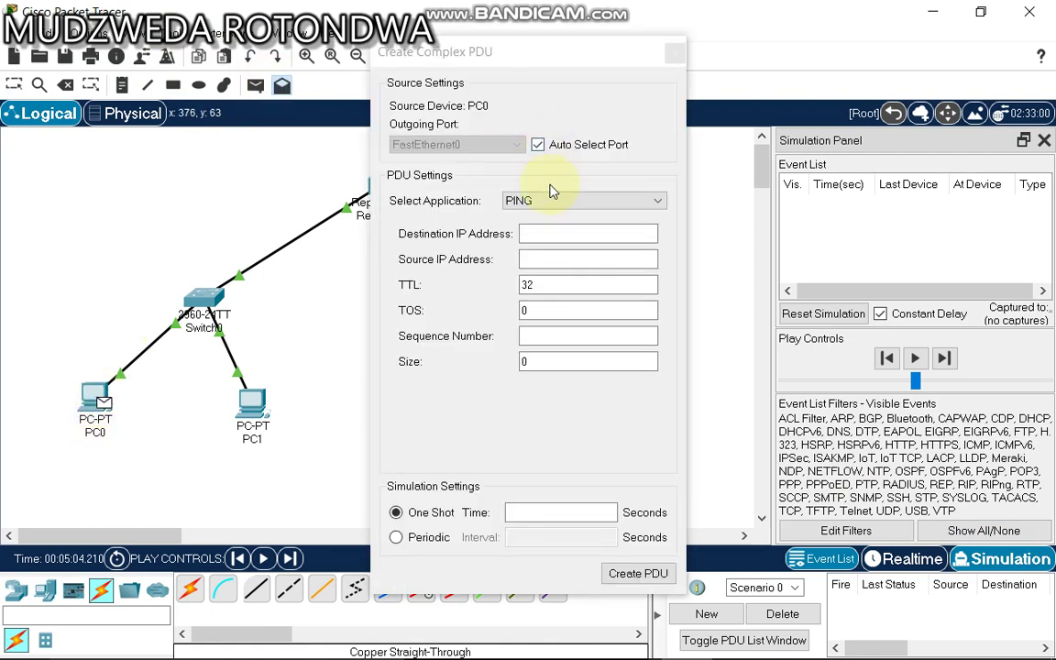
click(555, 234)
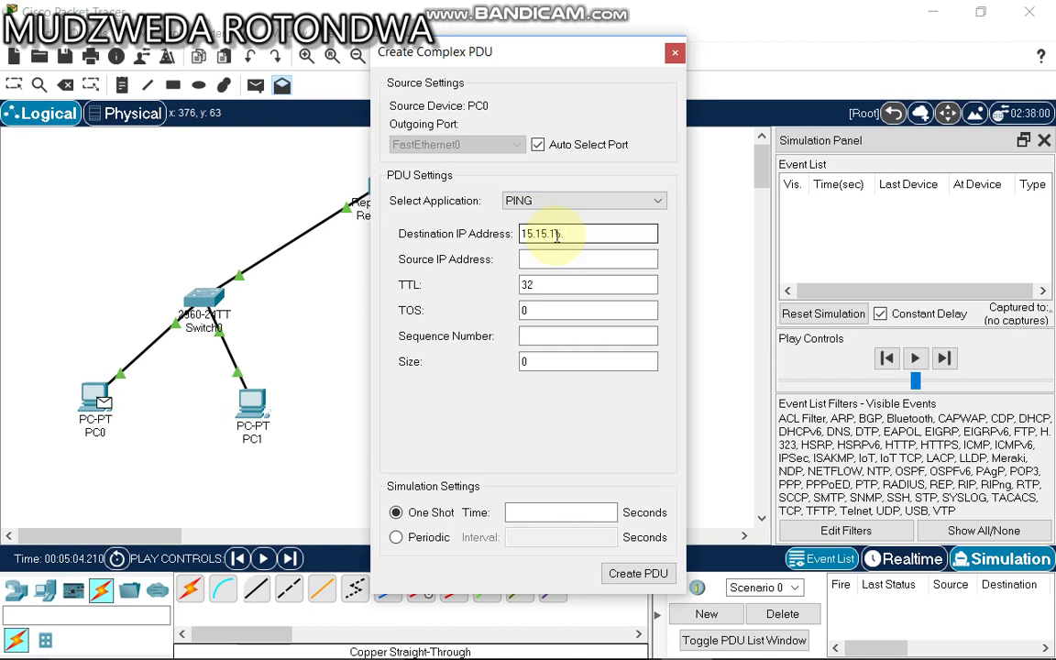
click(584, 260)
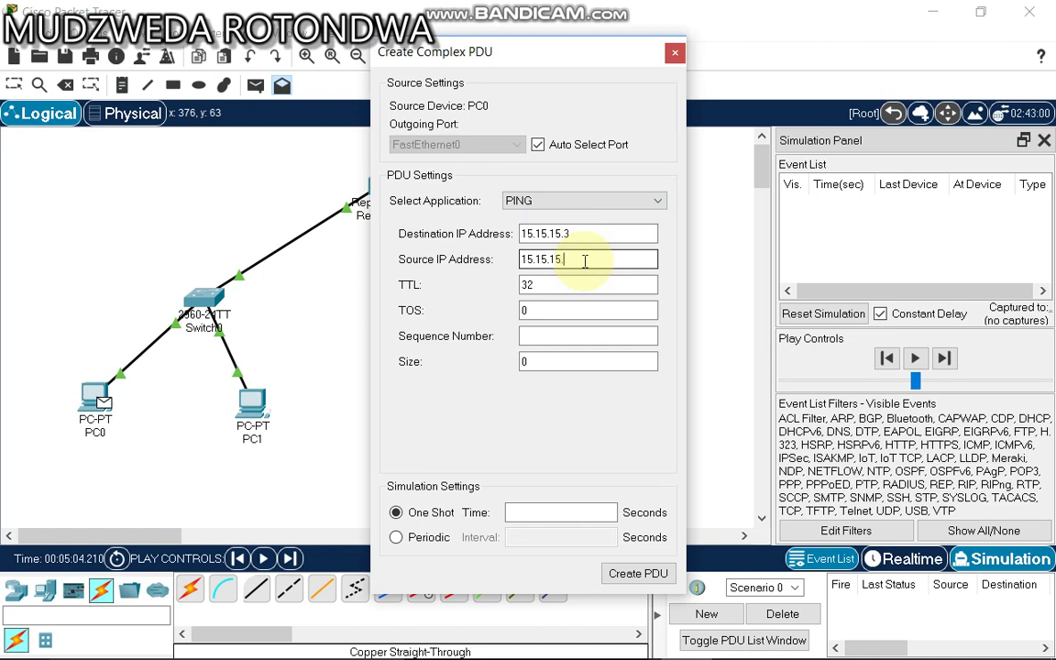
Step: Set the complex PDU's TOS to 1, sequence number to 1 and size to 2
click(547, 314)
click(546, 336)
click(532, 361)
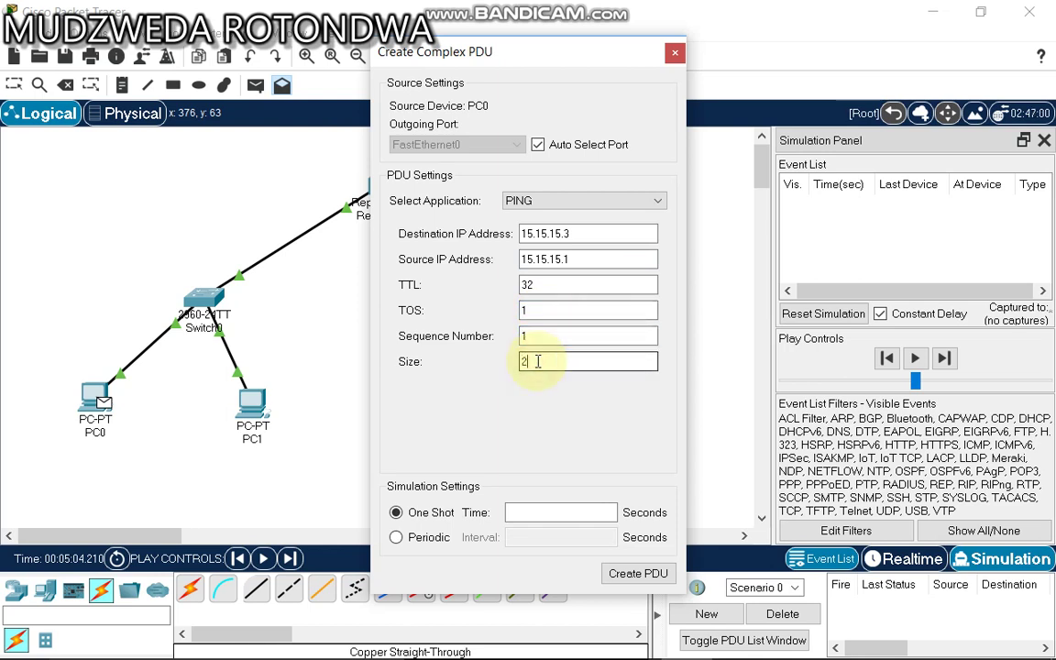
text(2)
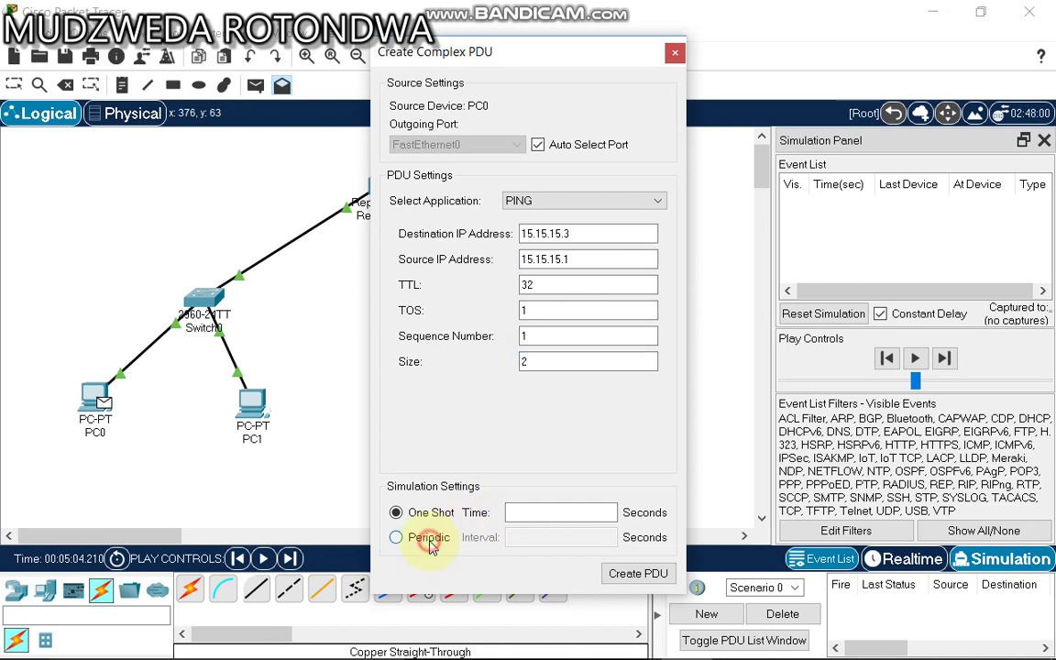
Step: Make the complex PDU periodic with an interval of 1 second and create it
click(429, 538)
click(527, 538)
text(1)
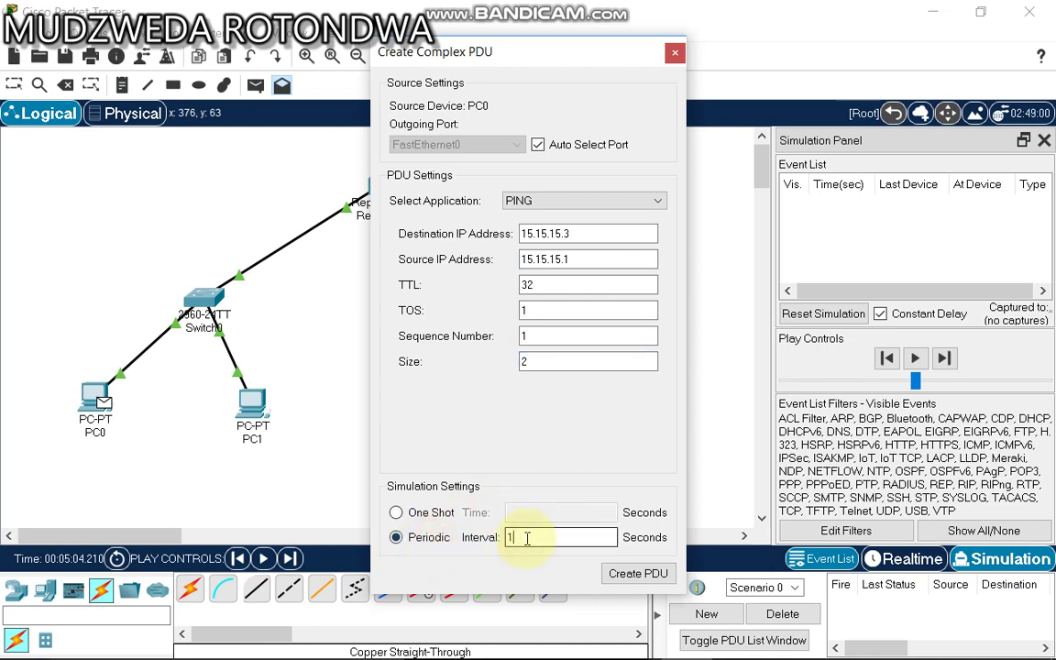
click(636, 571)
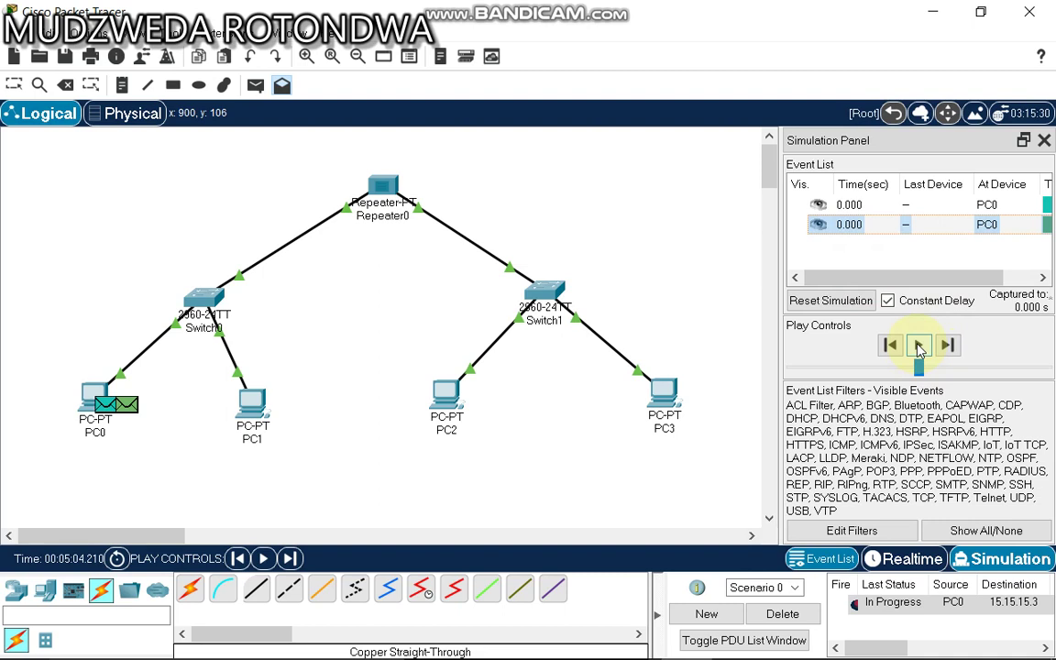
Step: Play the simulation of the PING PDU from PC0, and return the network to Realtime mode
click(918, 346)
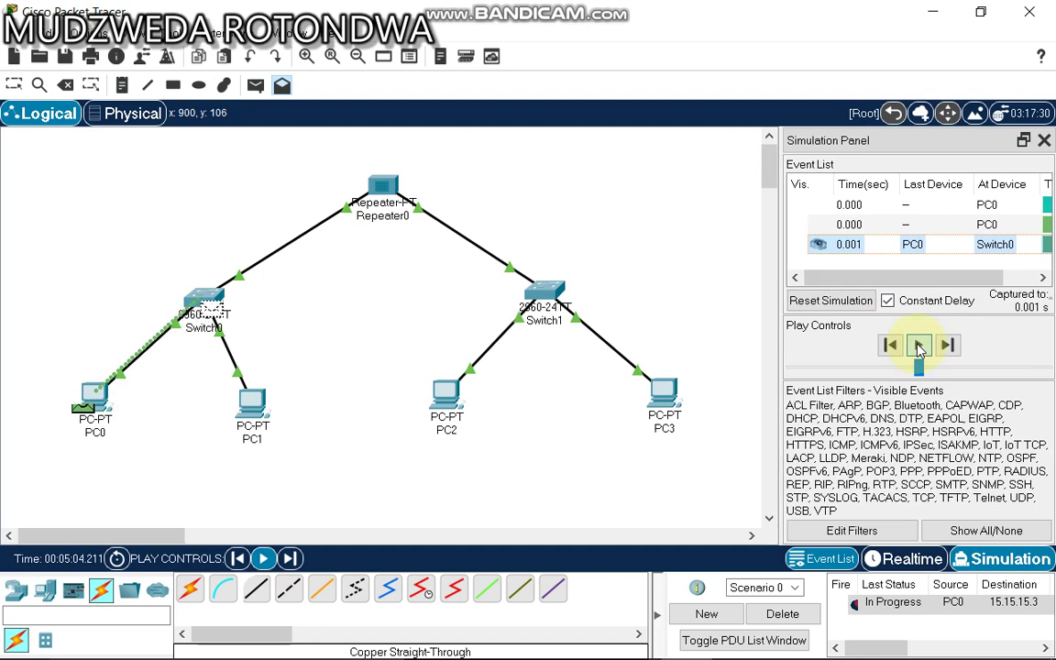
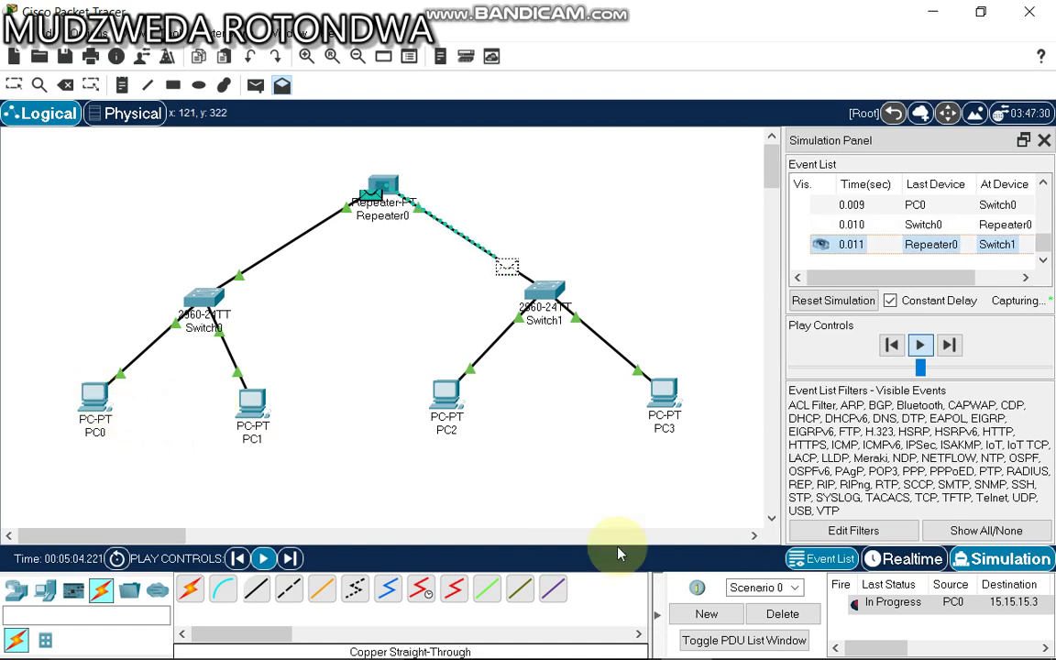
click(903, 561)
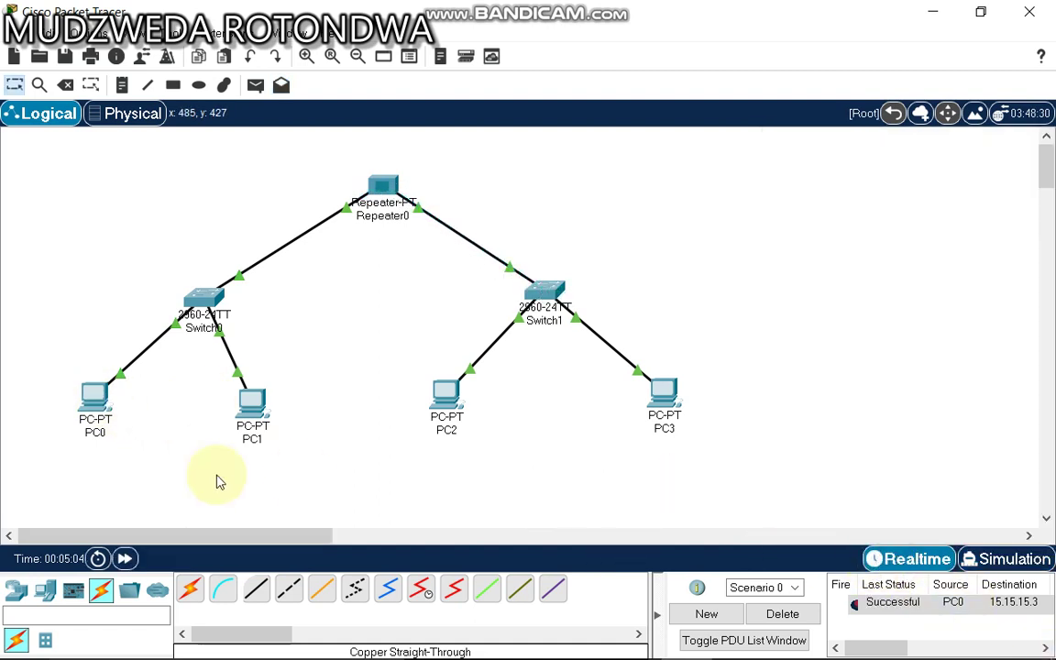
click(98, 394)
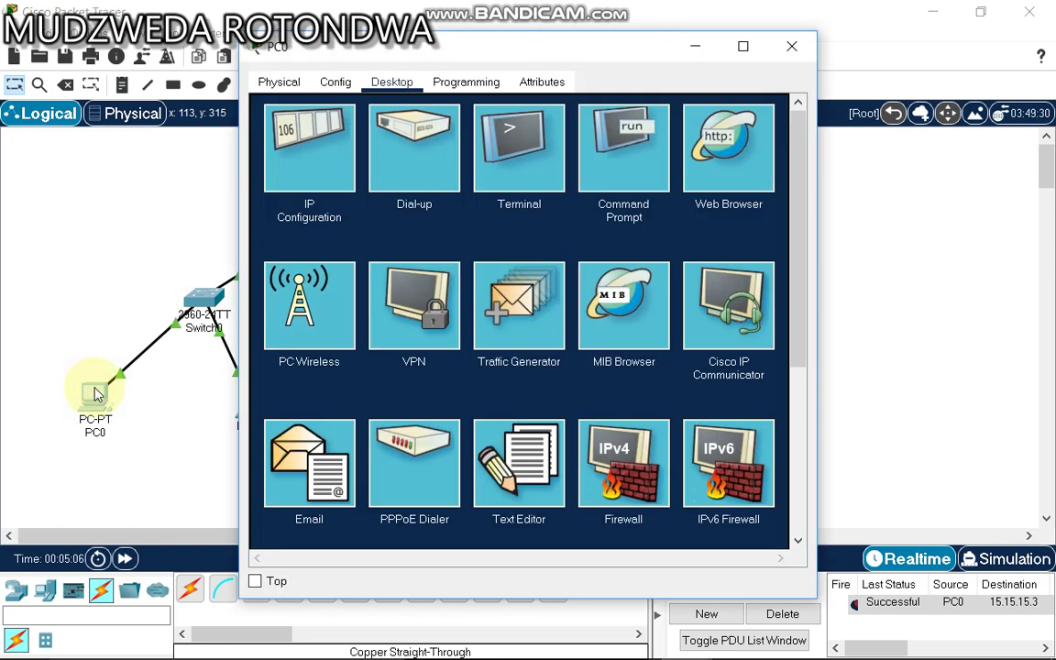
click(789, 47)
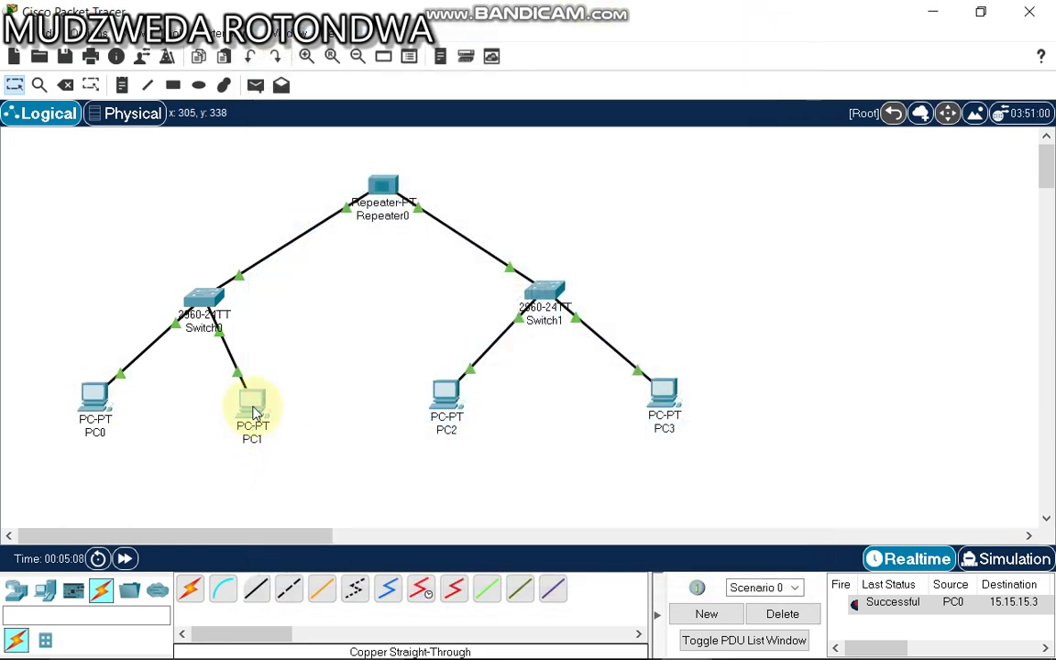
Step: Ping 15.15.15.4 from PC1's Command Prompt, check the packet statistics and close PC1's window
click(255, 411)
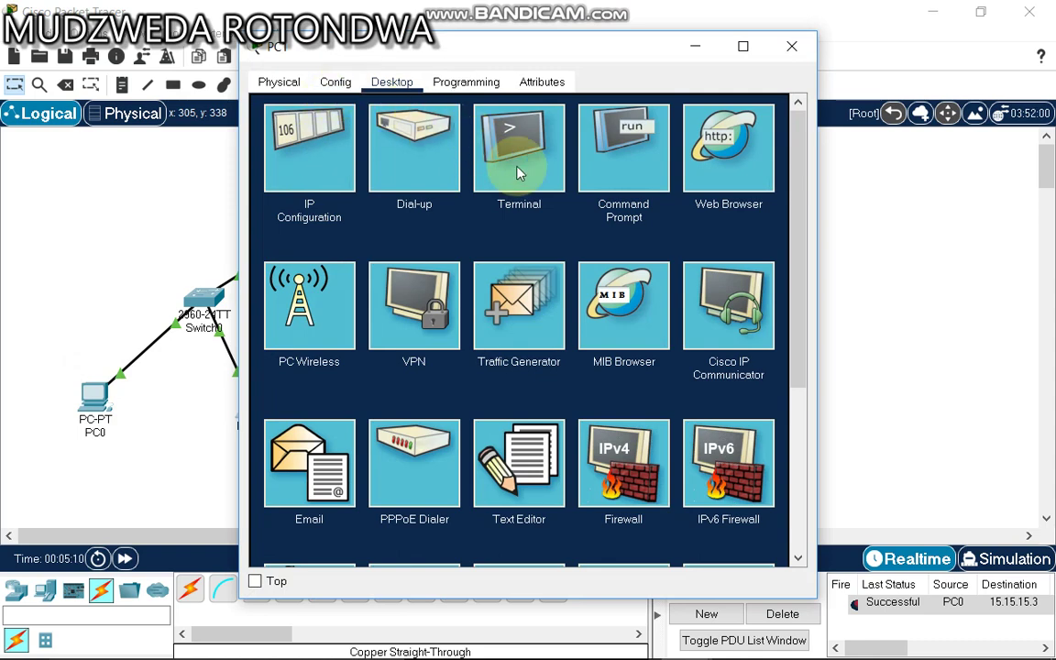
click(638, 140)
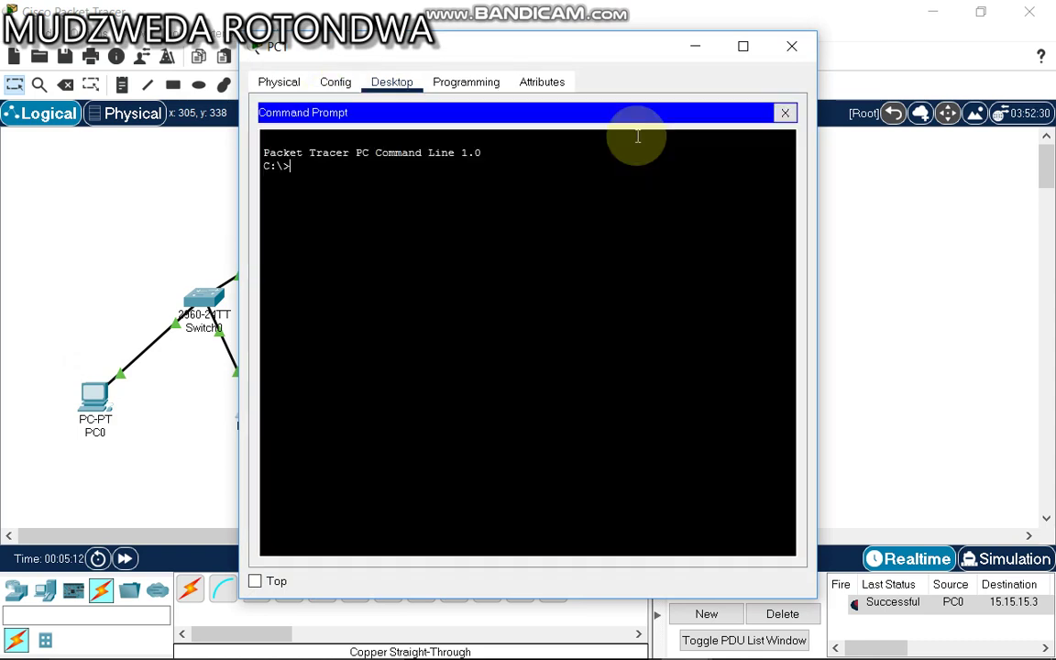
text(ping )
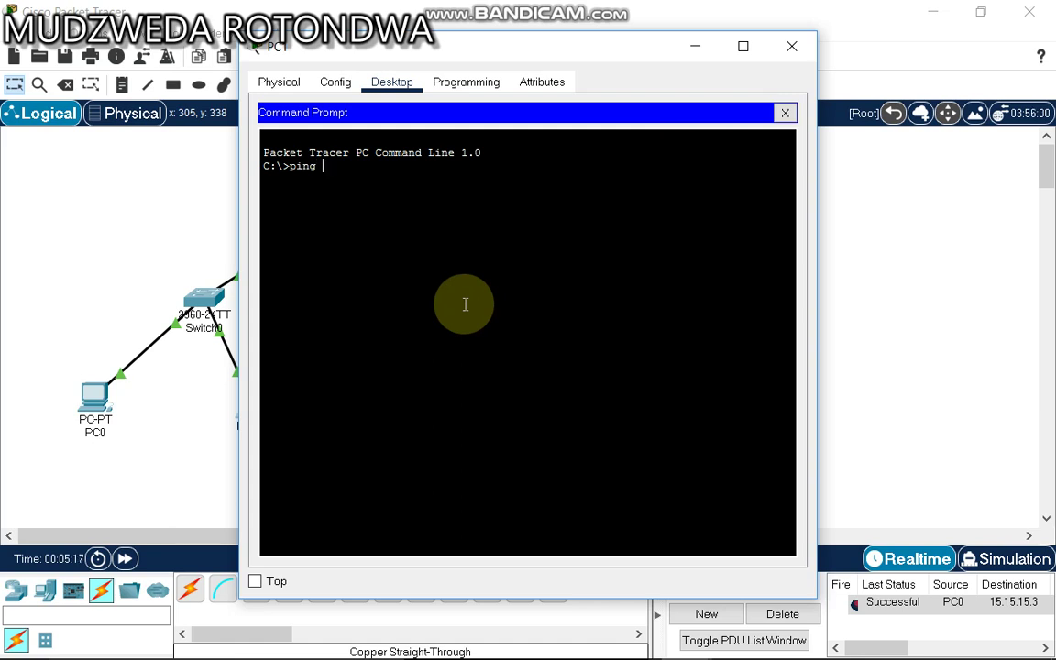
text(15.15.15.4)
key(Return)
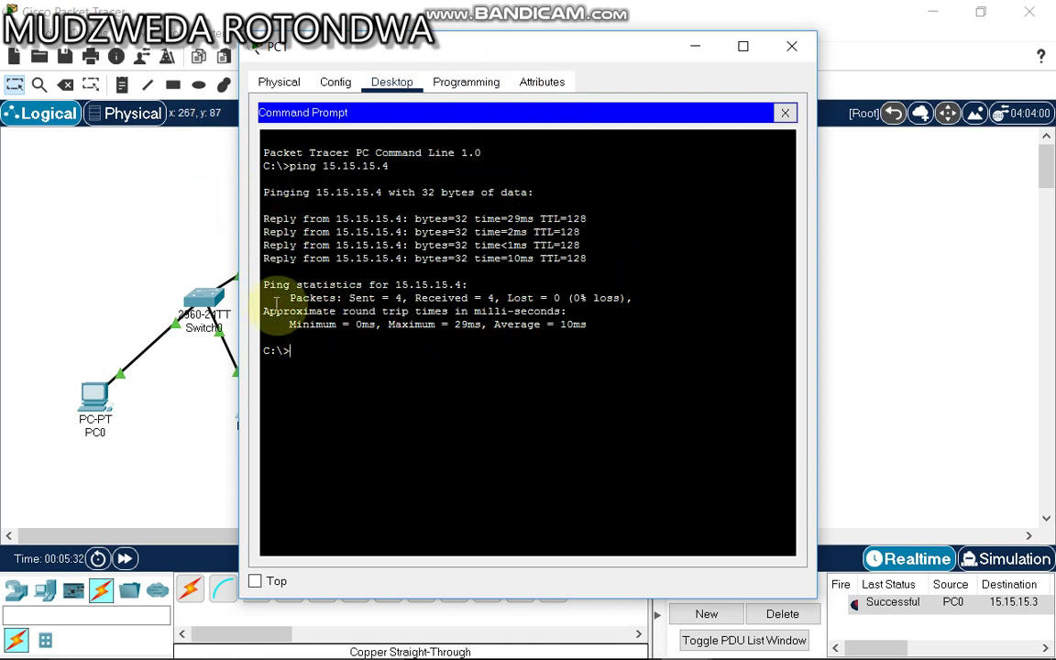
drag(278, 296, 575, 298)
click(431, 384)
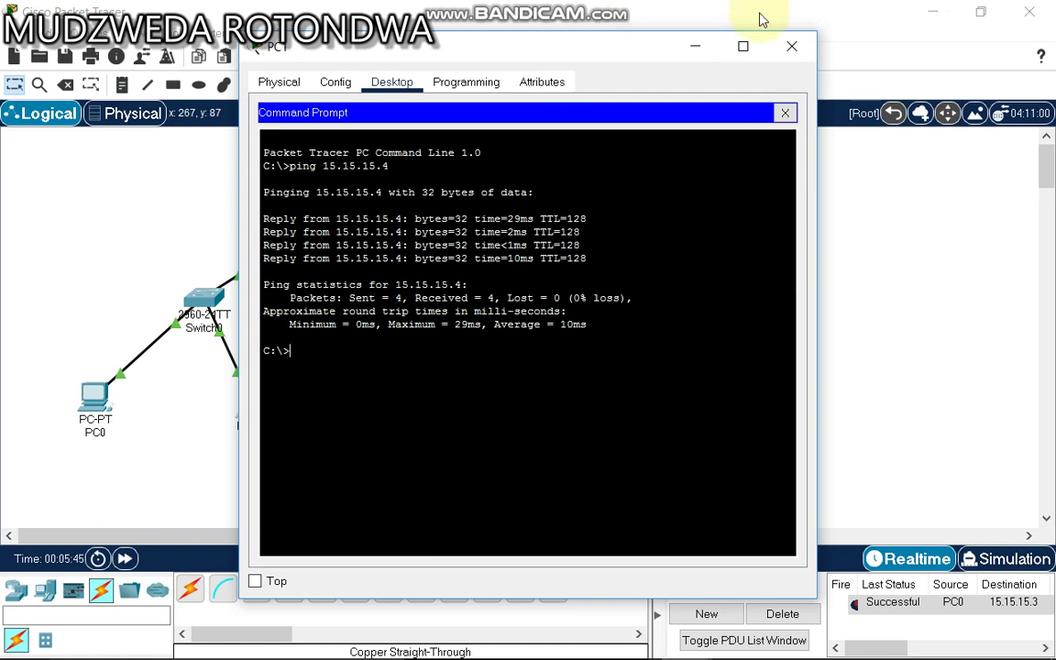
click(791, 46)
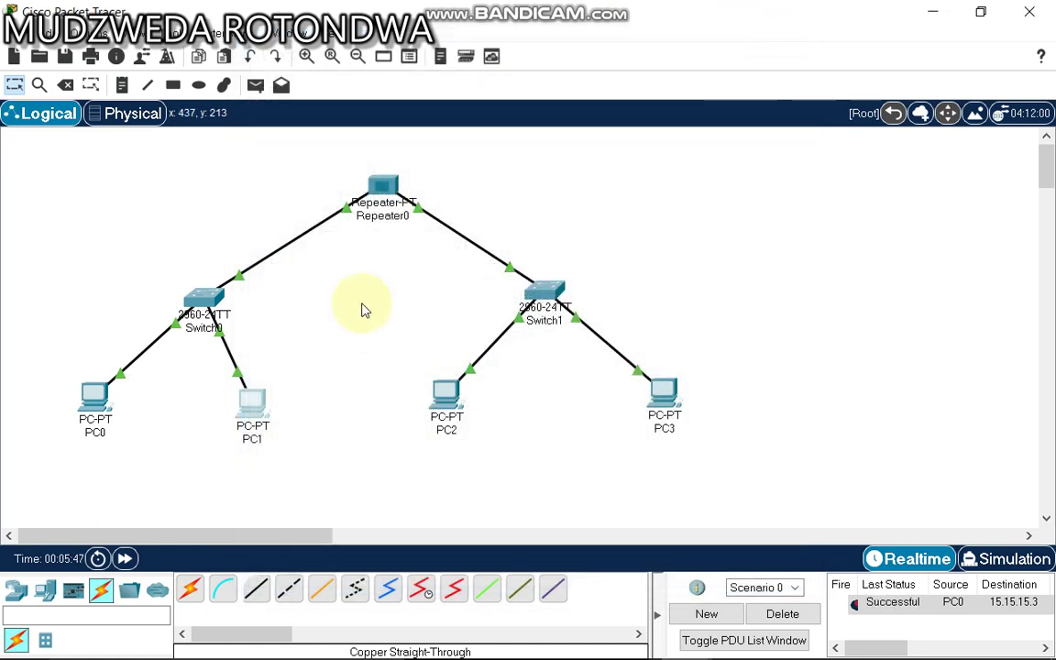